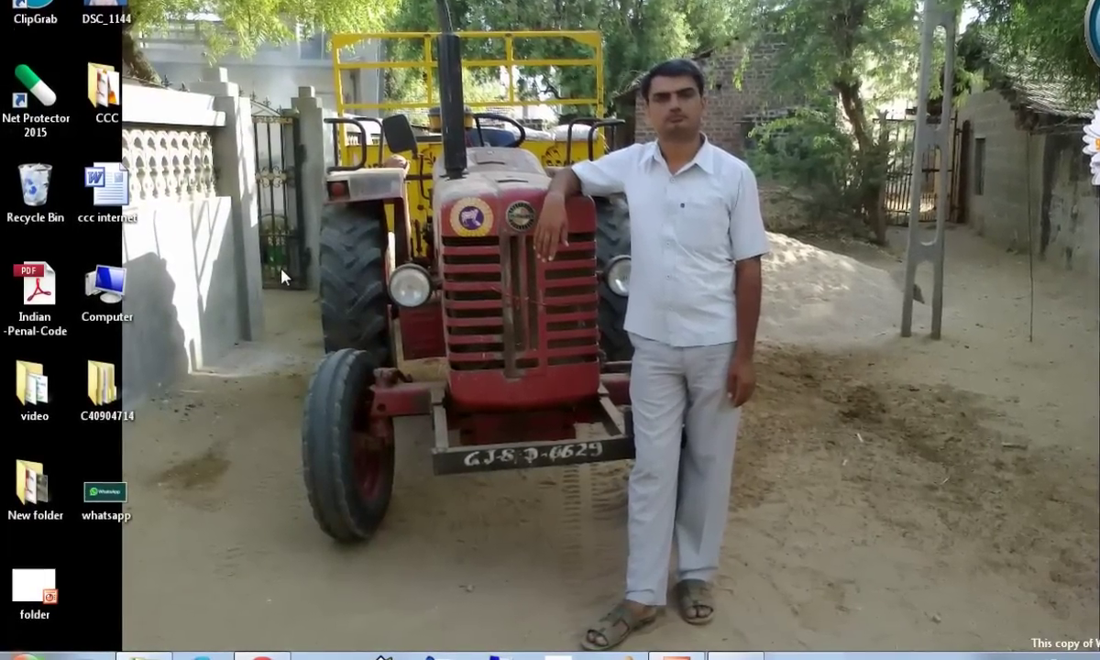
Step: Create a new Microsoft Word Document on the desktop and open it in Word
right_click(283, 272)
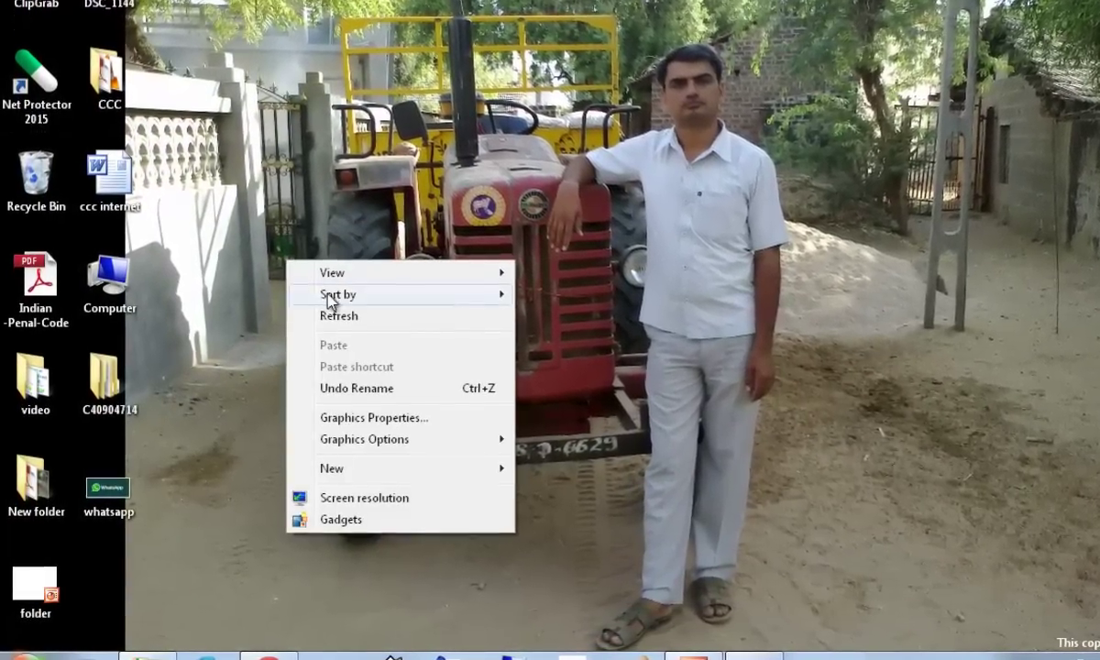
mouse_move(374, 469)
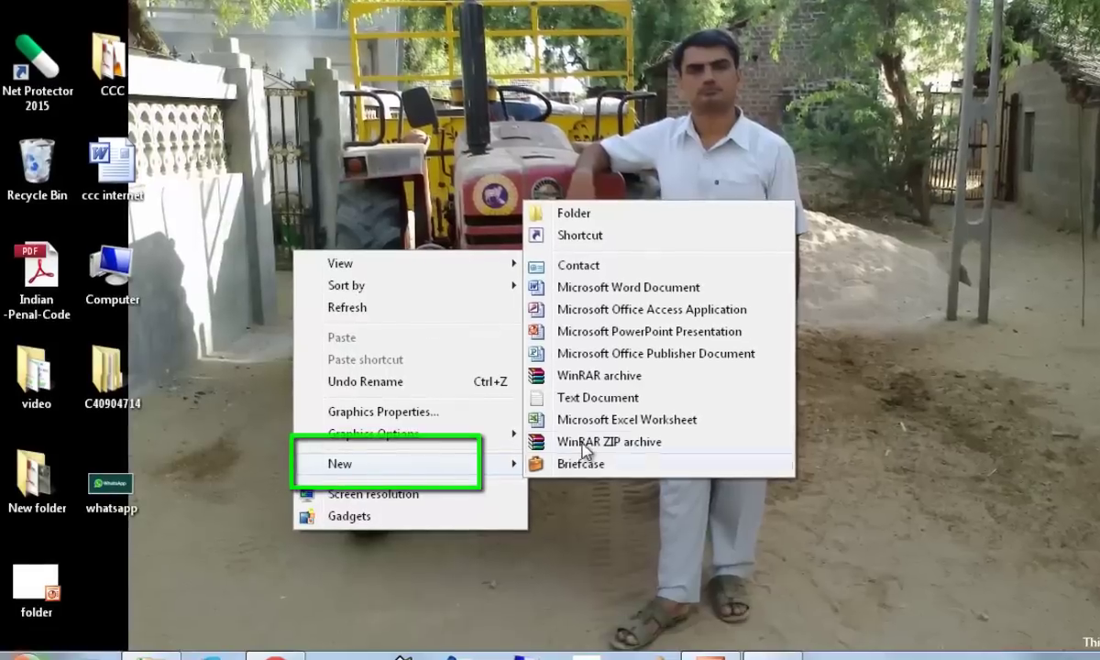
click(598, 285)
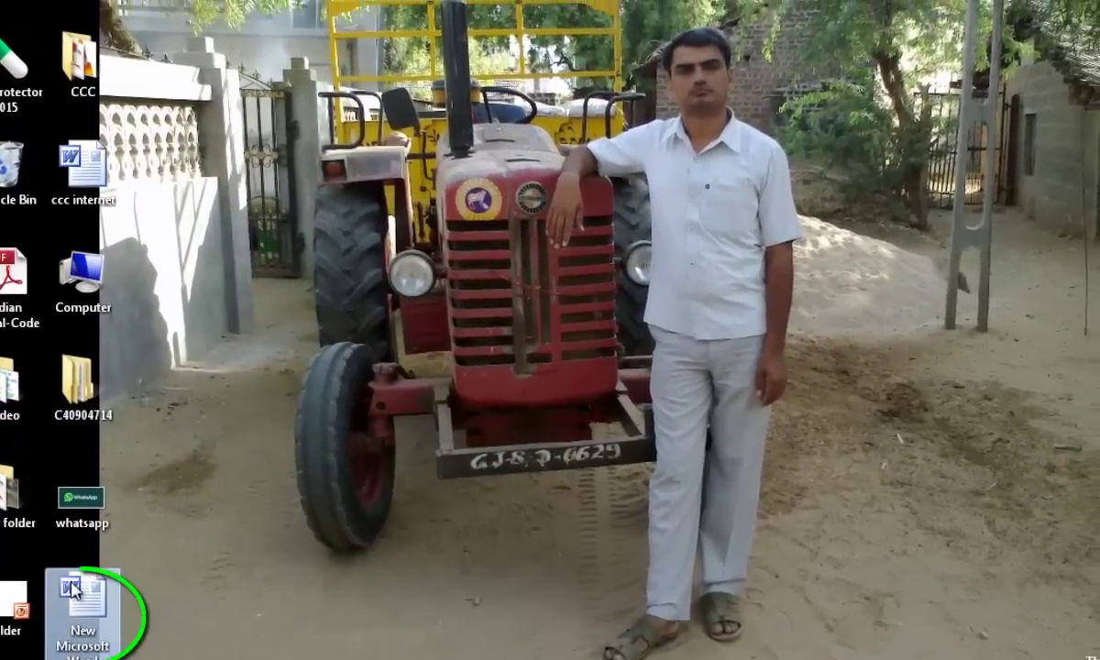
double_click(73, 589)
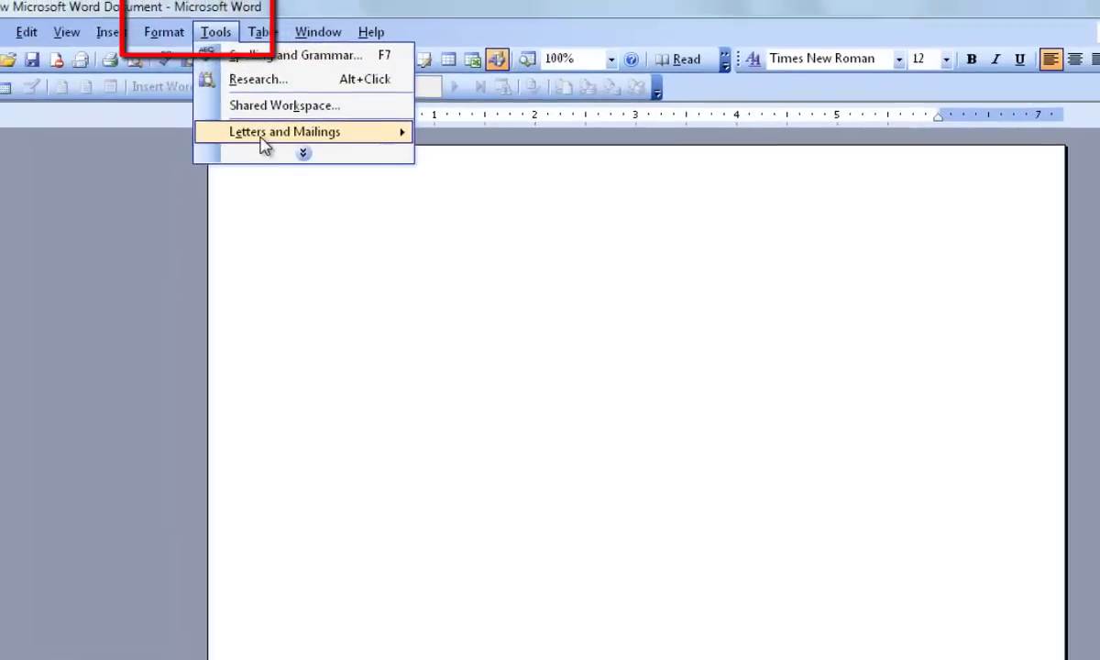
Step: Launch the Mail Merge wizard from Tools > Letters and Mailings
mouse_move(211, 111)
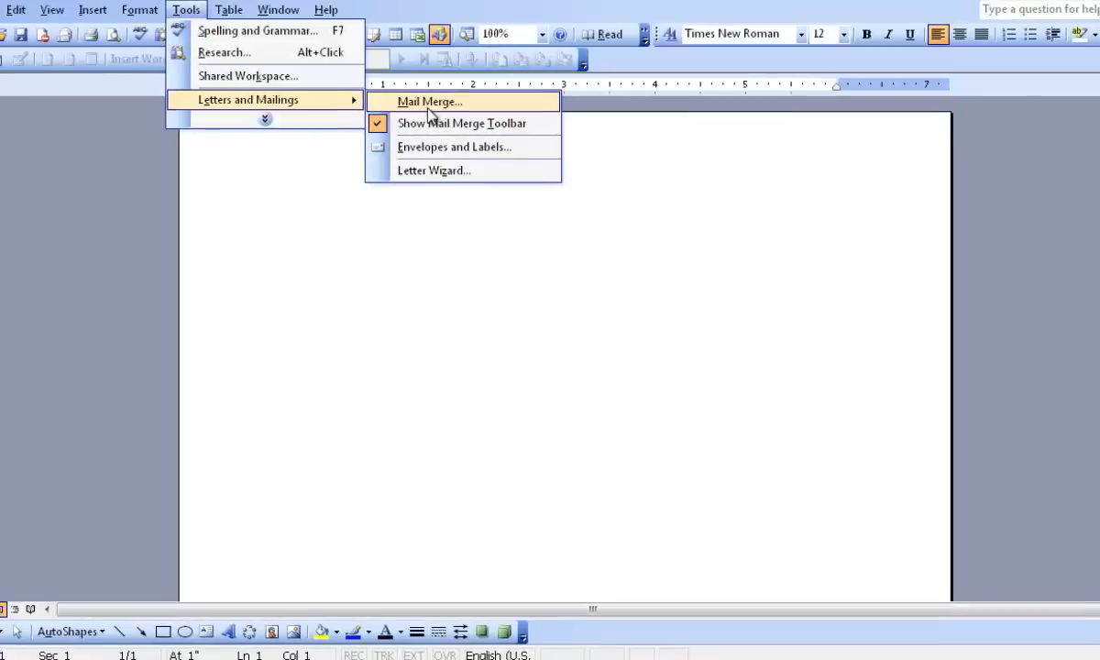
click(424, 104)
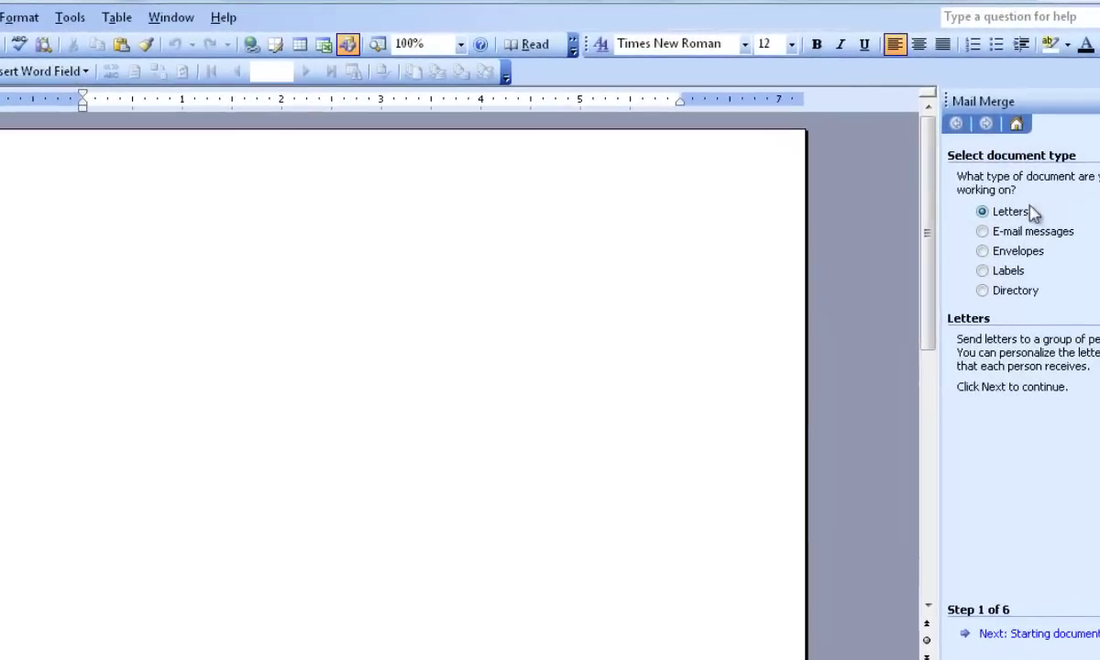
Step: Choose Envelopes as the merge type and accept Size 10 envelope options
click(985, 253)
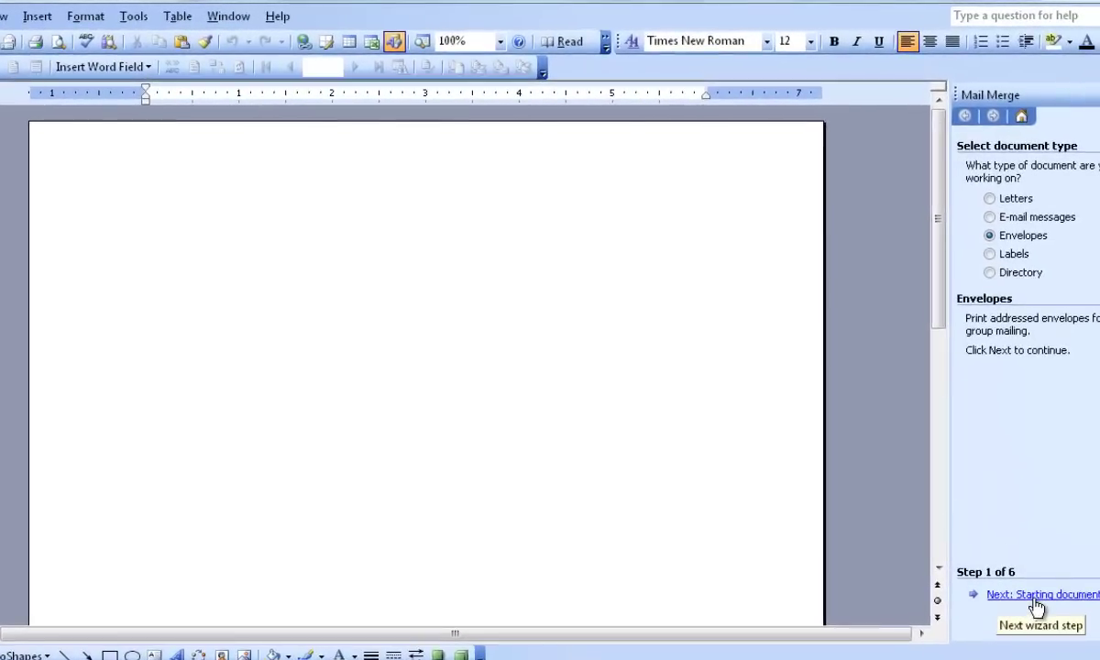
click(1026, 579)
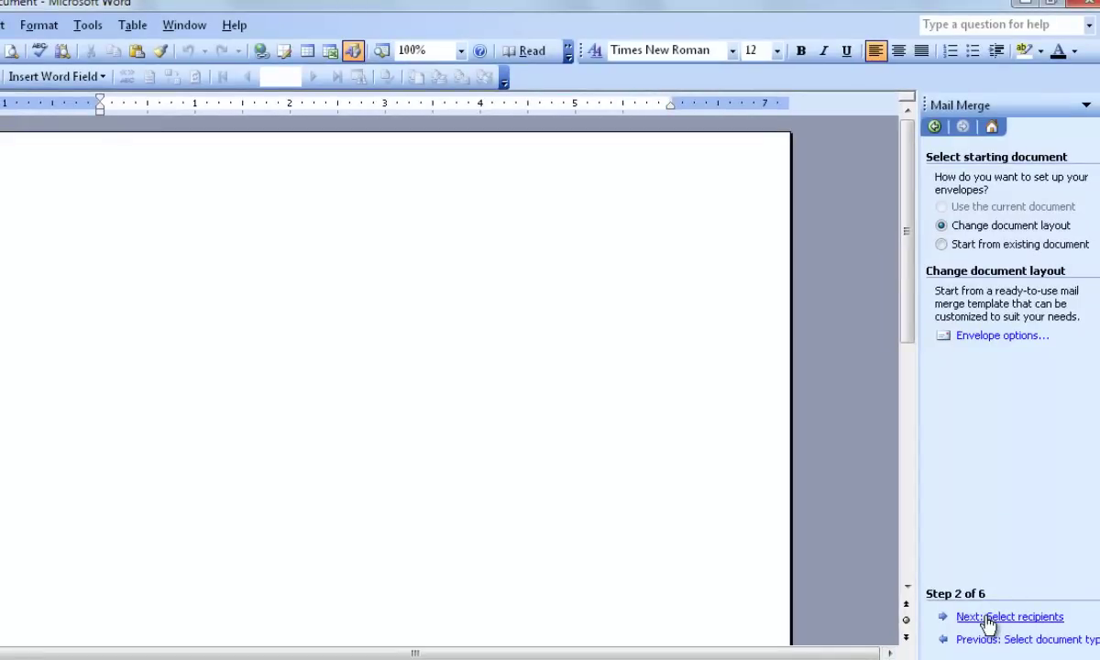
click(1002, 334)
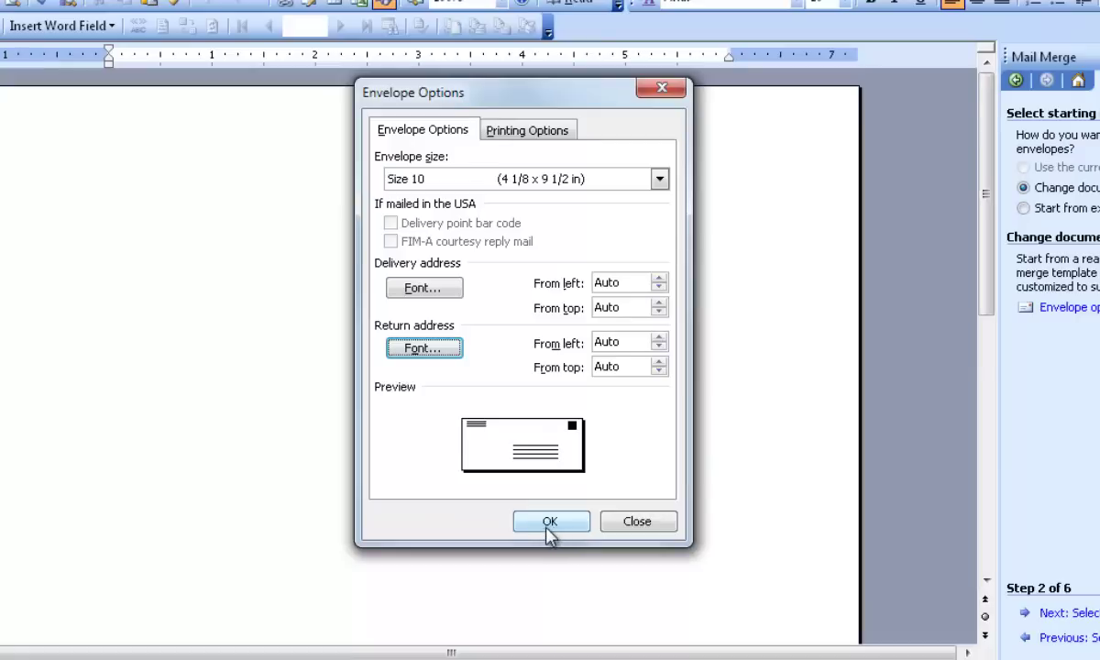
click(548, 528)
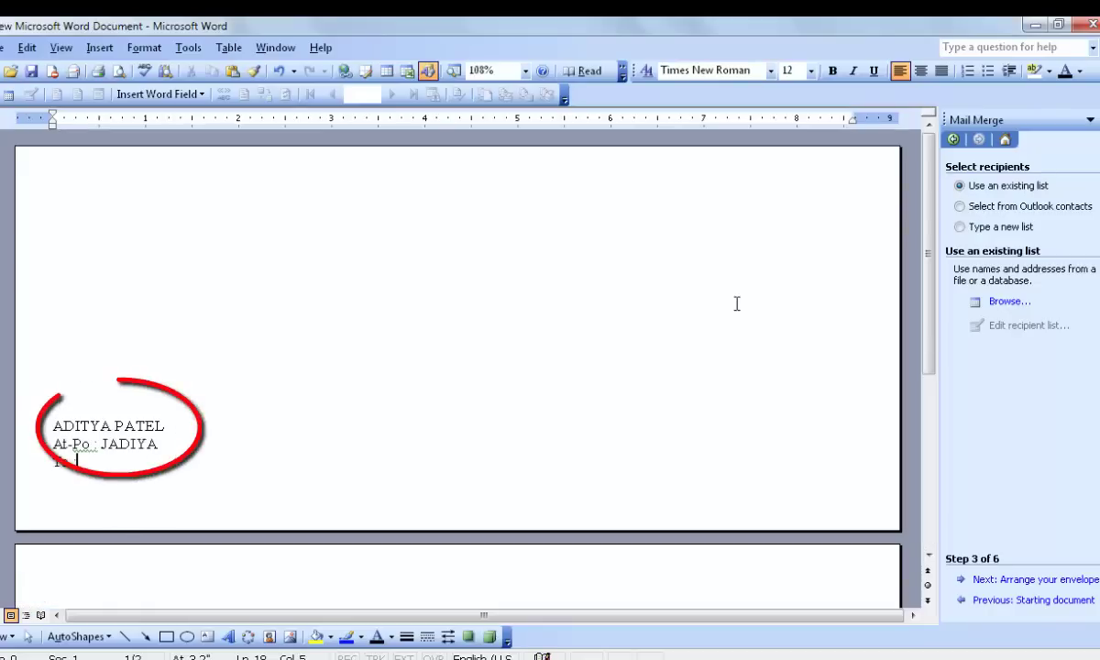
Step: Type the sender's return address lines in the envelope's return-address area
text(DHANERA)
key(Return)
text(Dist : B.K)
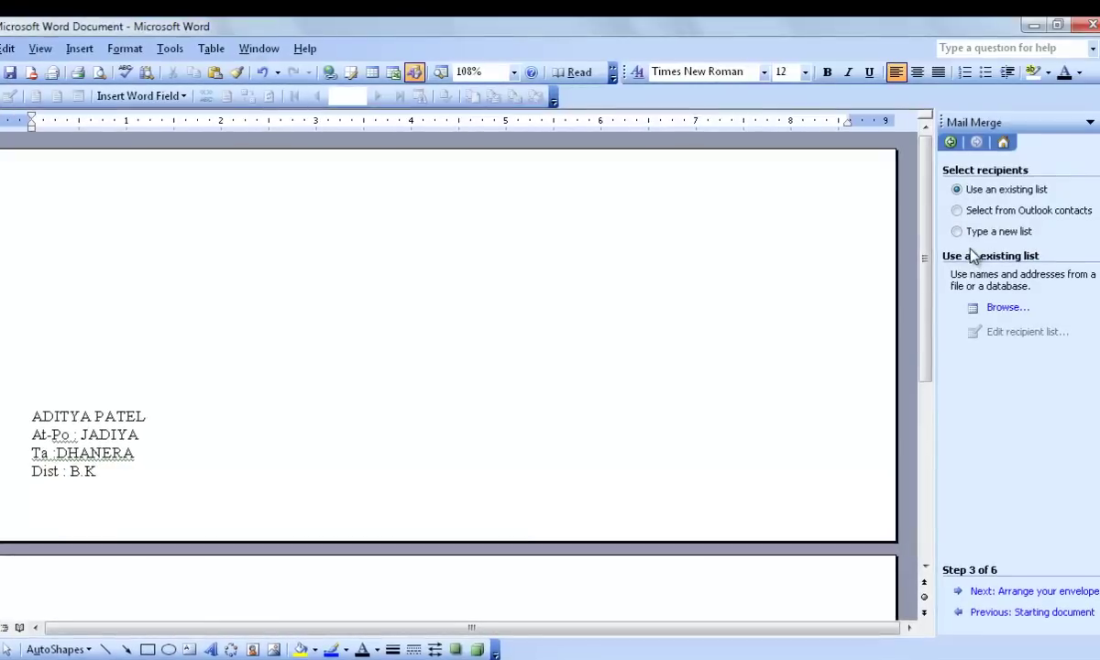
Step: Start a new typed recipient list and open its field customization
click(956, 234)
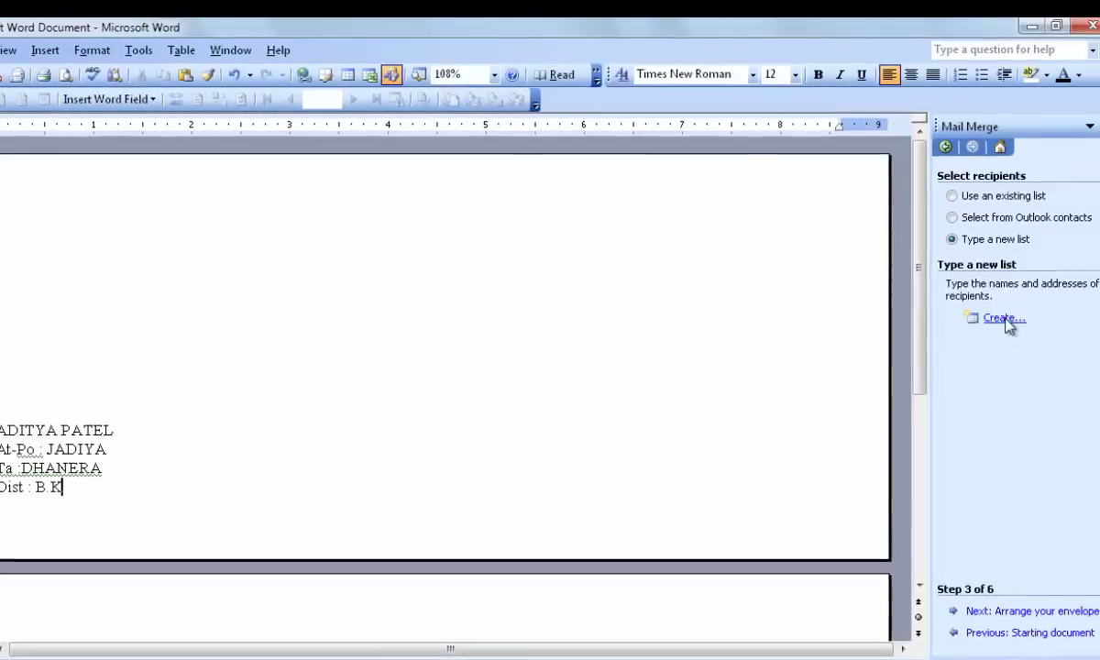
click(1005, 319)
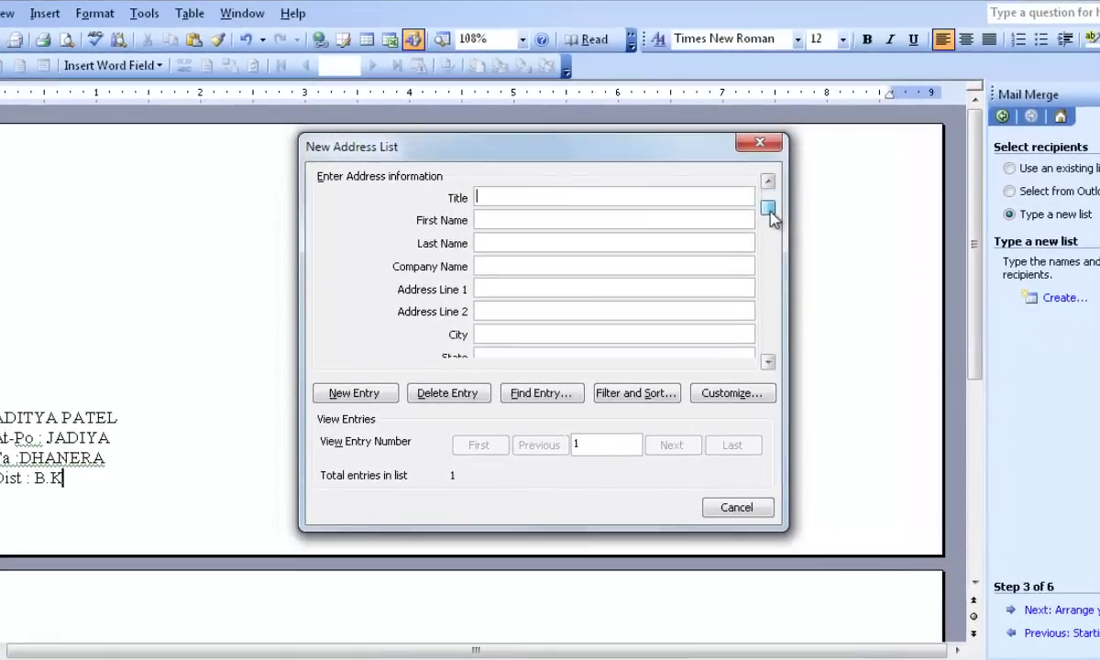
mouse_move(724, 229)
mouse_down()
mouse_move(771, 240)
mouse_move(767, 333)
mouse_up()
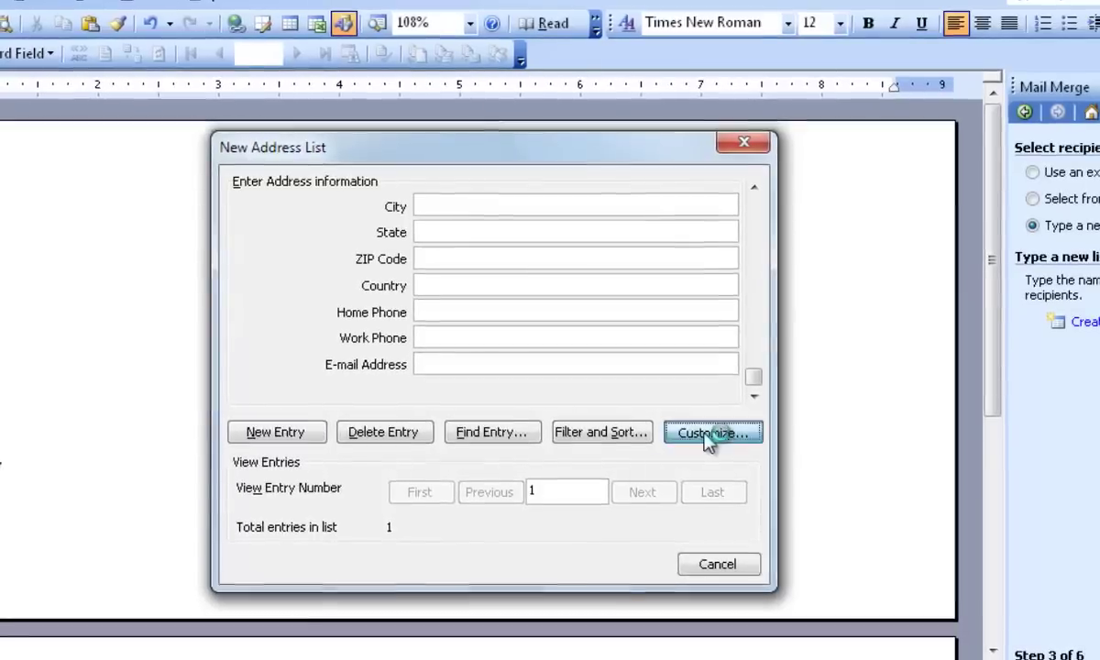
click(710, 435)
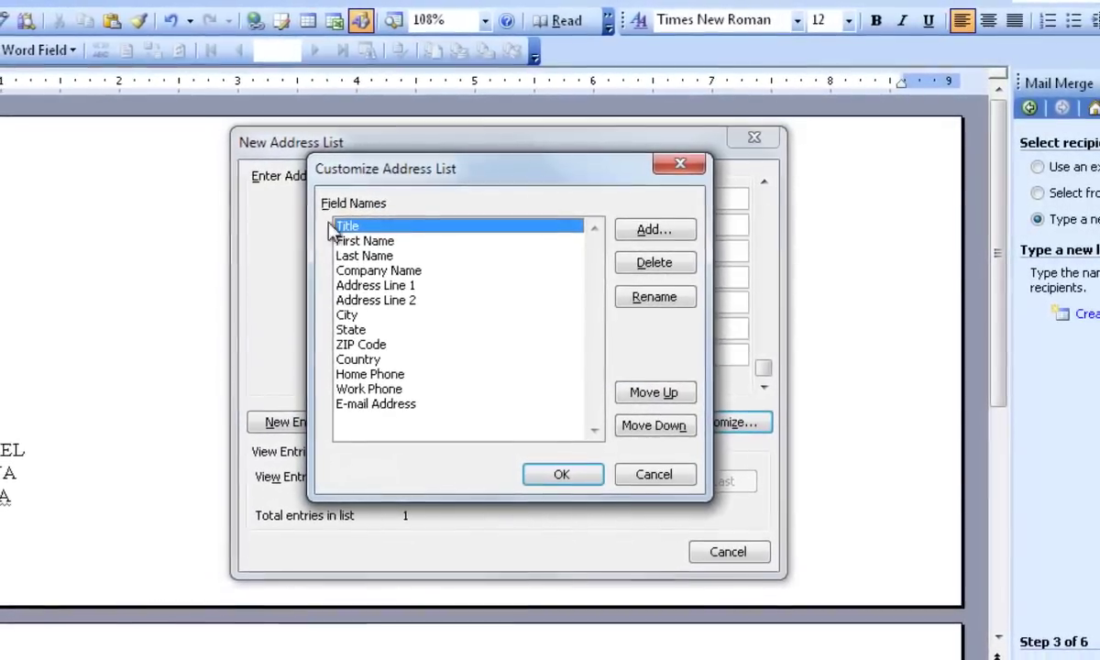
Step: Remove the E-mail Address, Work Phone, Home Phone and Address Line 2 fields
click(380, 400)
click(658, 260)
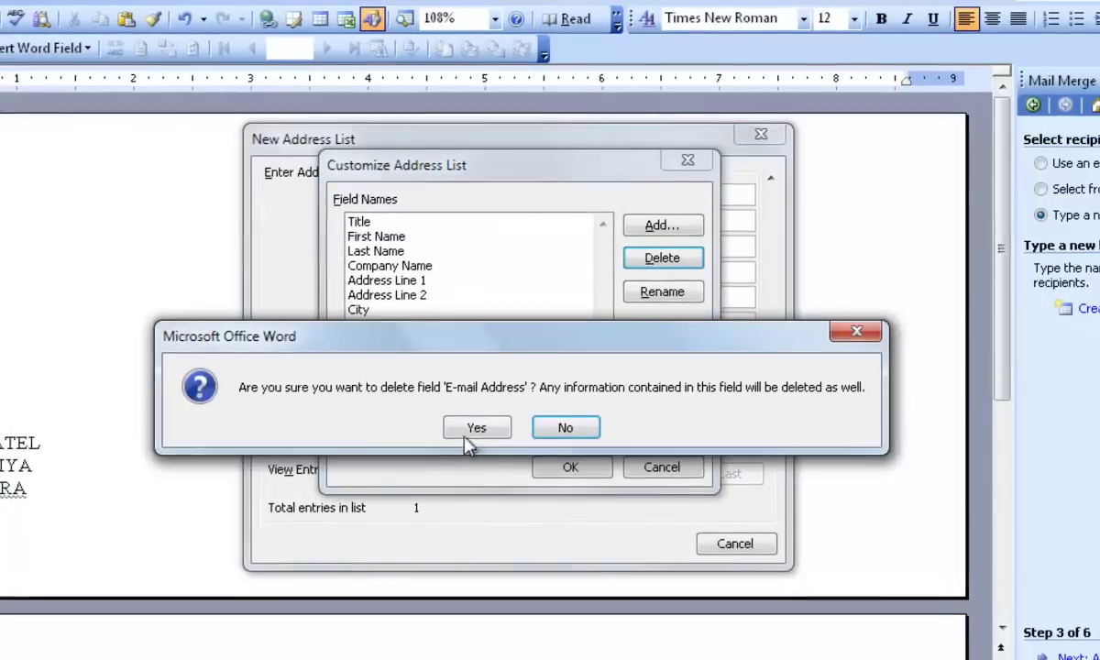
click(474, 428)
key(Return)
key(Return)
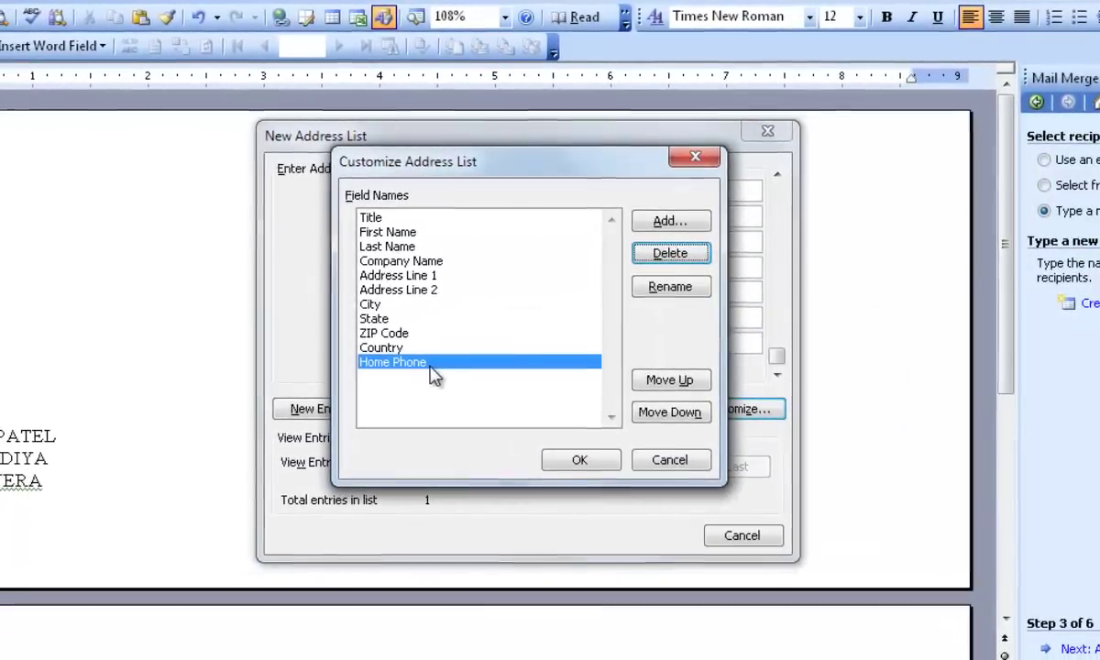
click(673, 257)
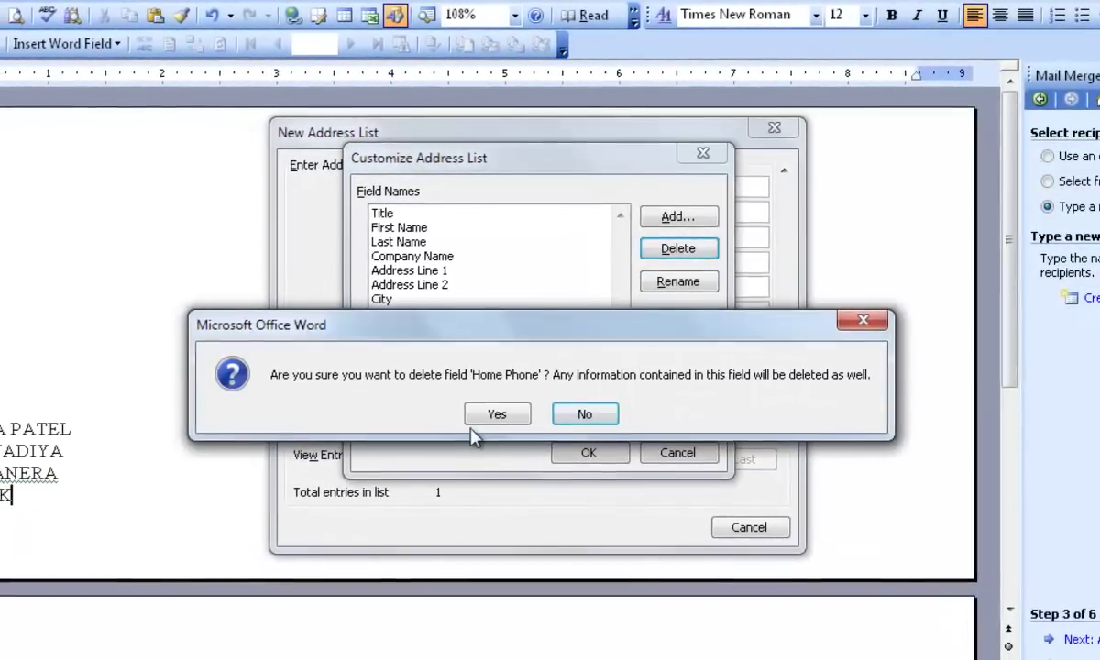
click(501, 417)
click(415, 282)
click(682, 246)
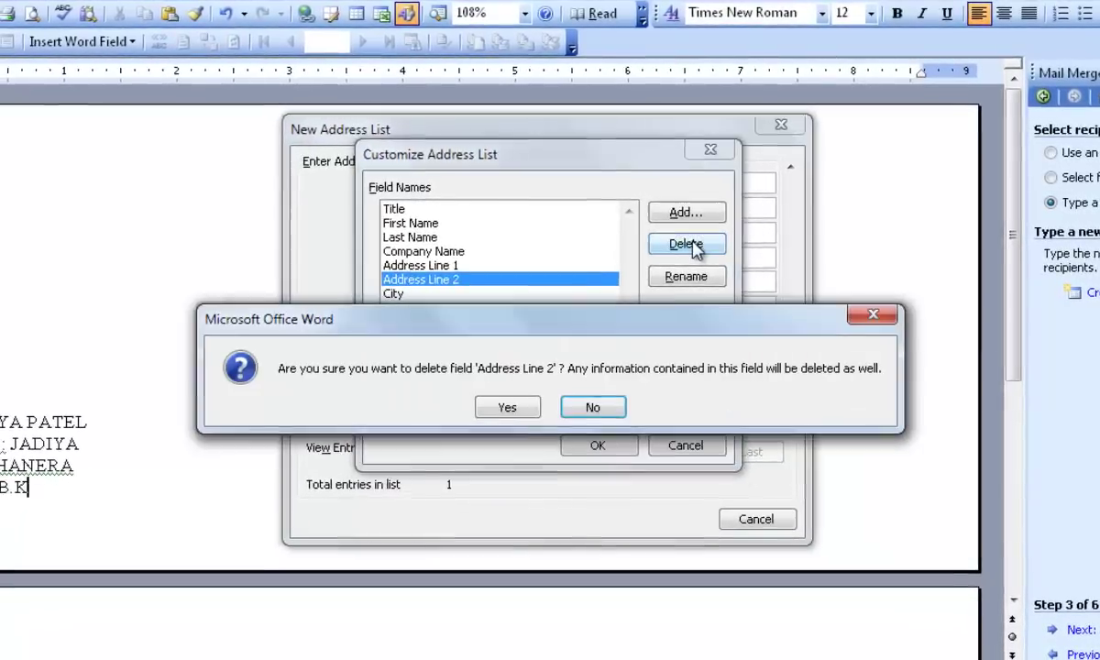
click(513, 404)
Step: Move ZIP Code above State and apply the customized field list
click(423, 304)
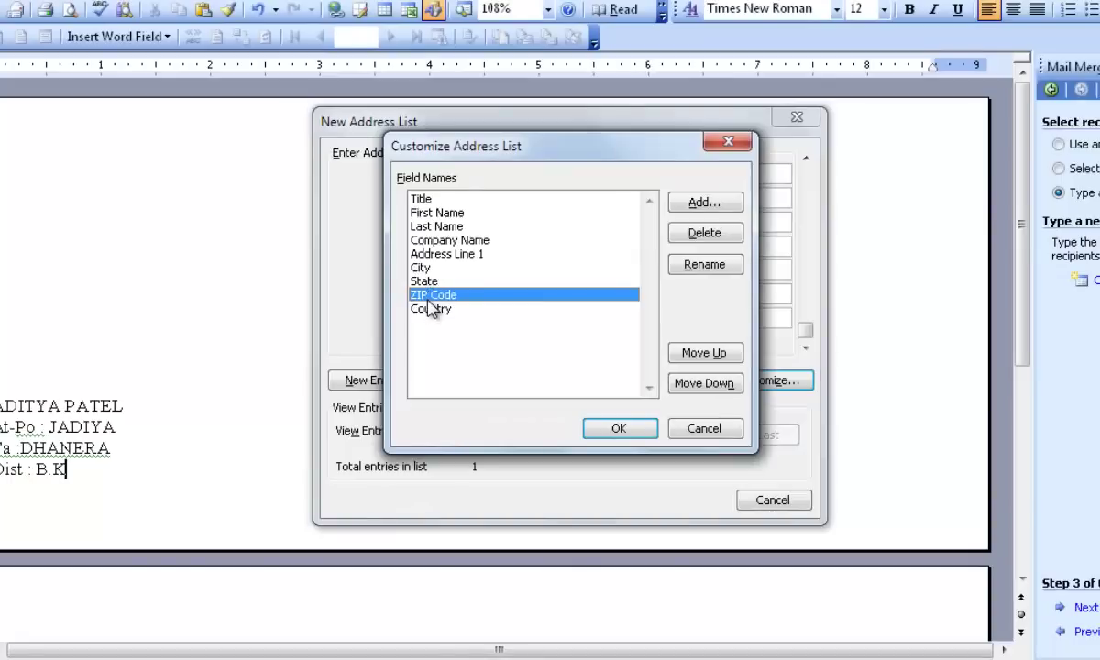
click(692, 354)
click(617, 431)
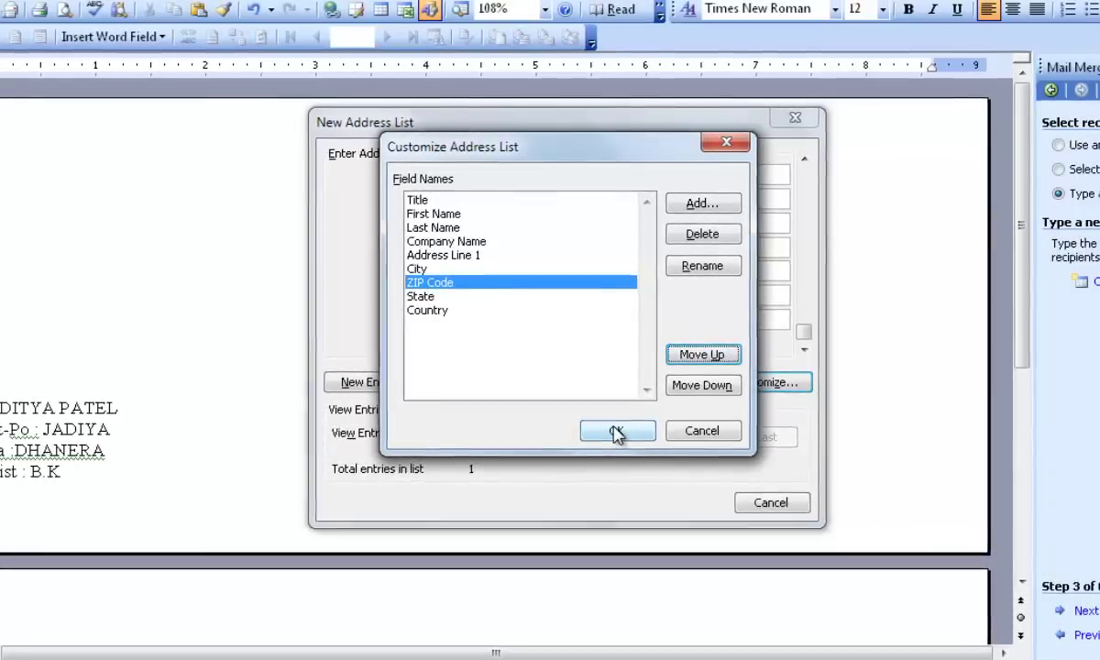
click(512, 176)
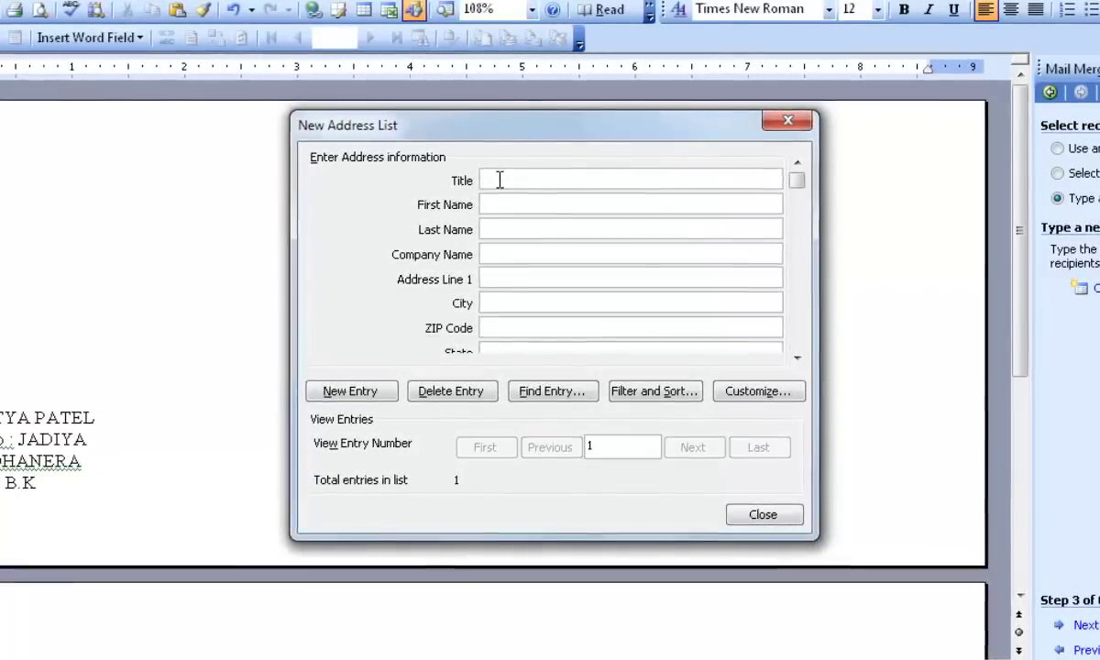
Step: Enter the first recipient's title, first and last name, company name and street address through Country
text(Mr)
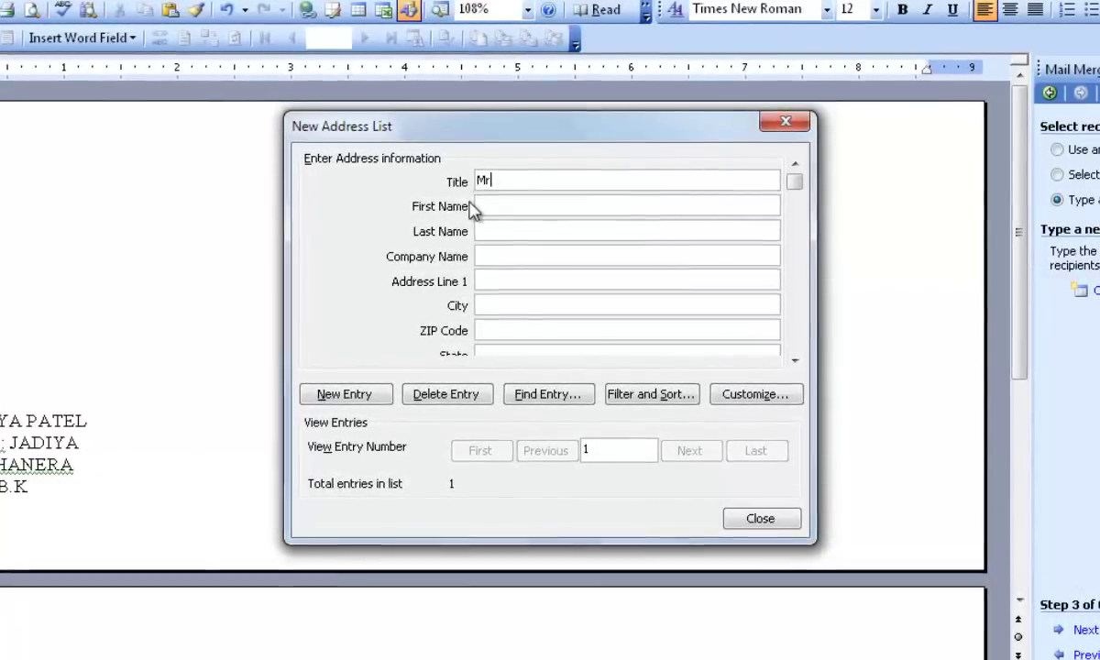
click(491, 206)
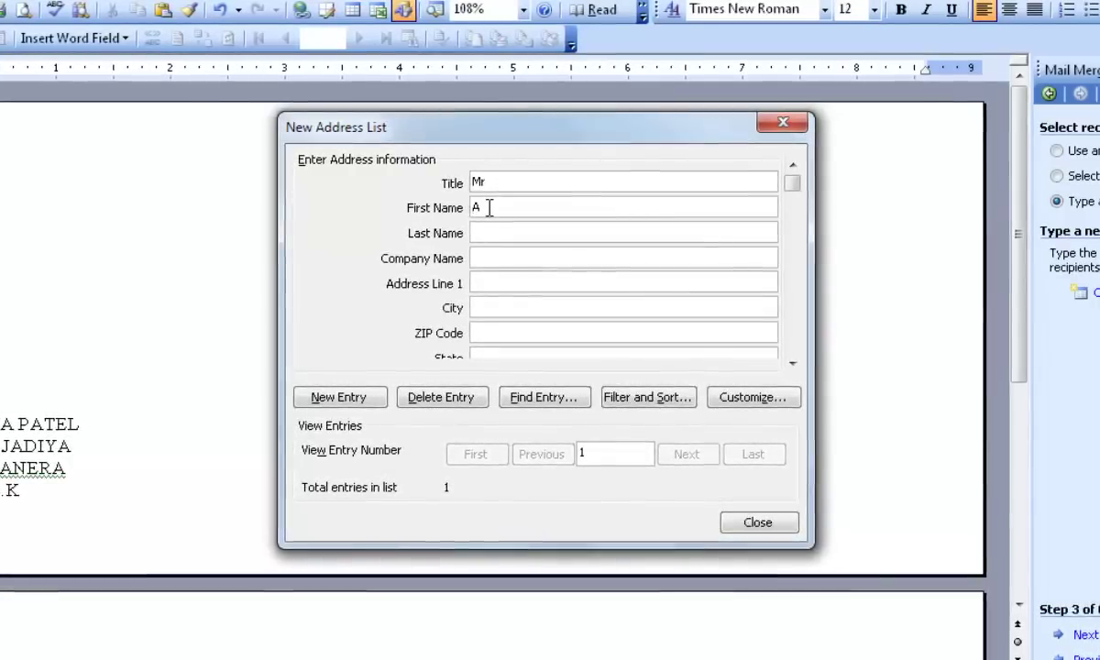
click(482, 234)
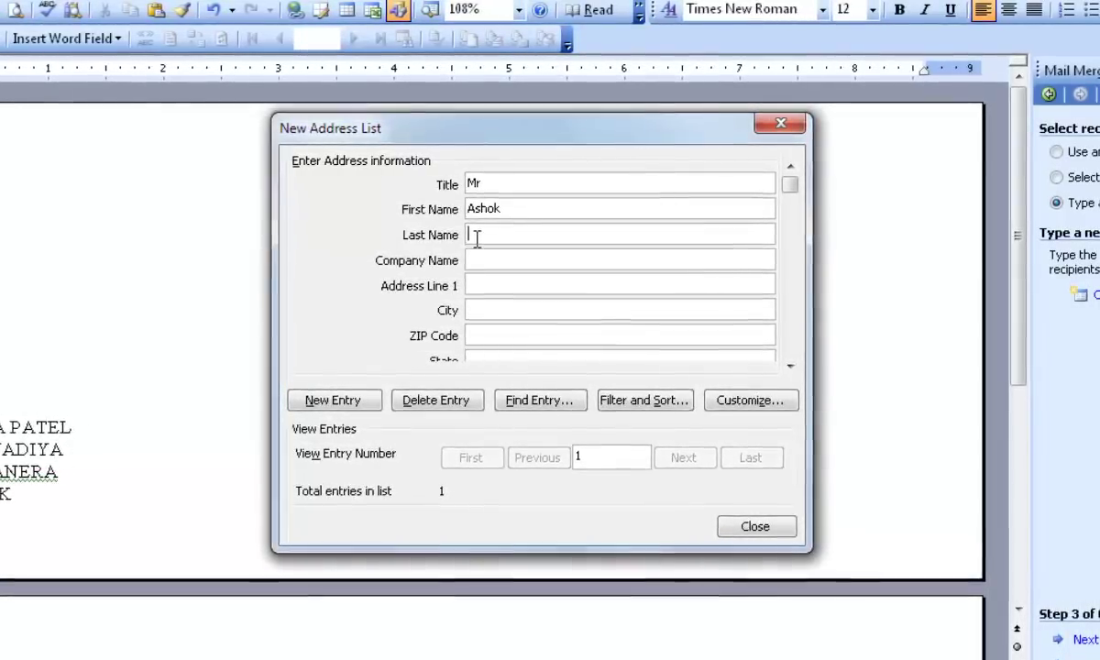
click(479, 260)
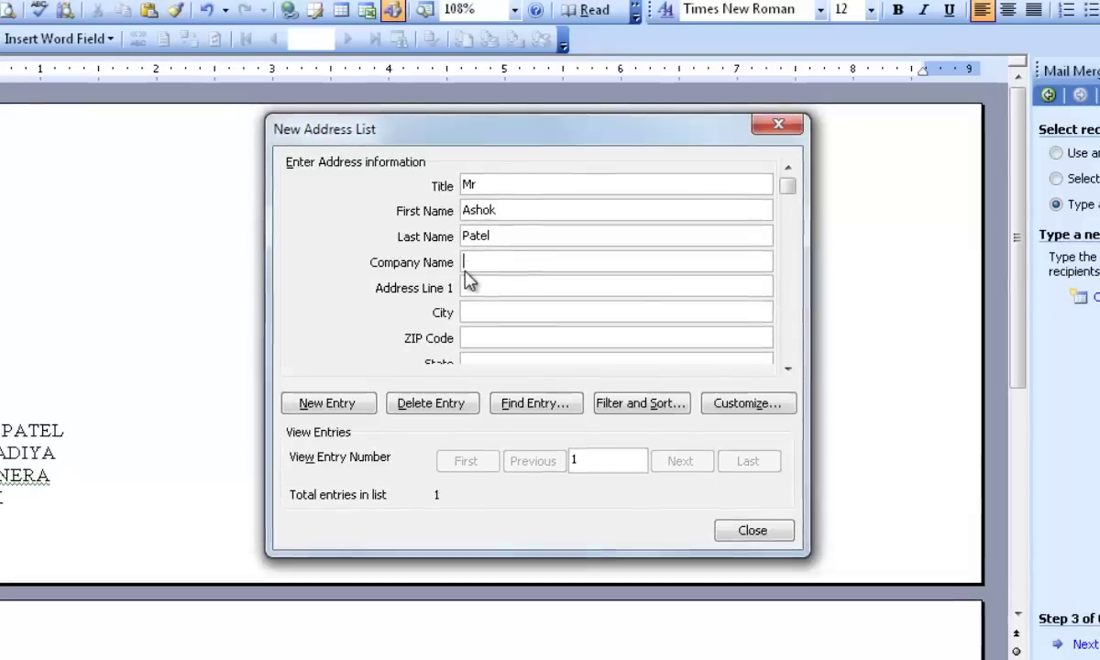
text(Rajaram Sale)
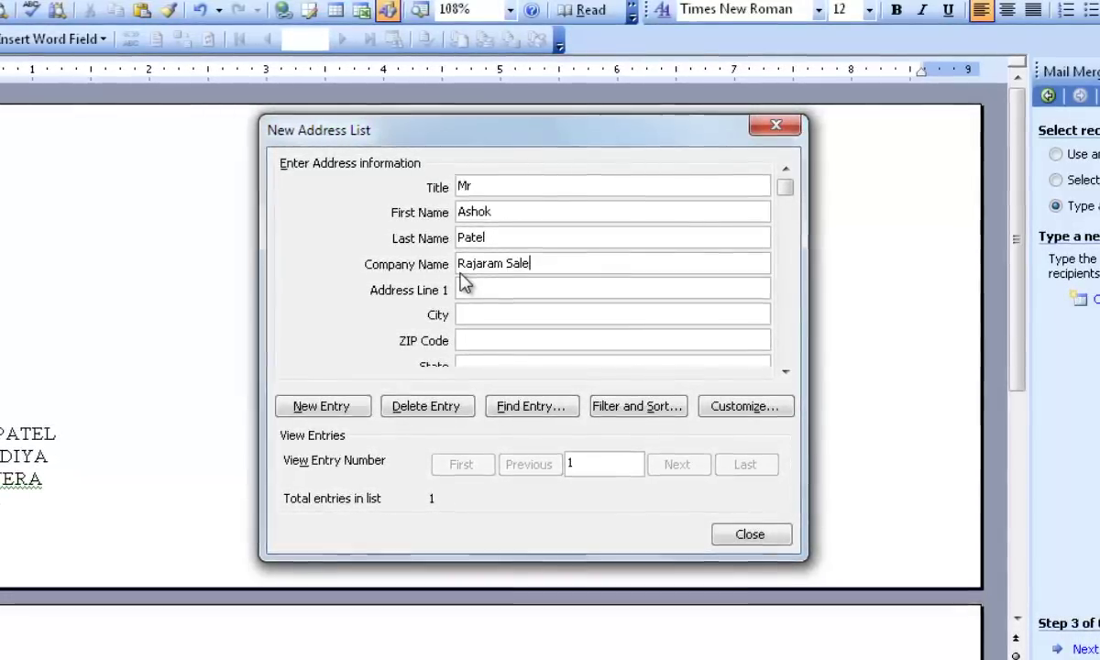
text(s)
click(475, 293)
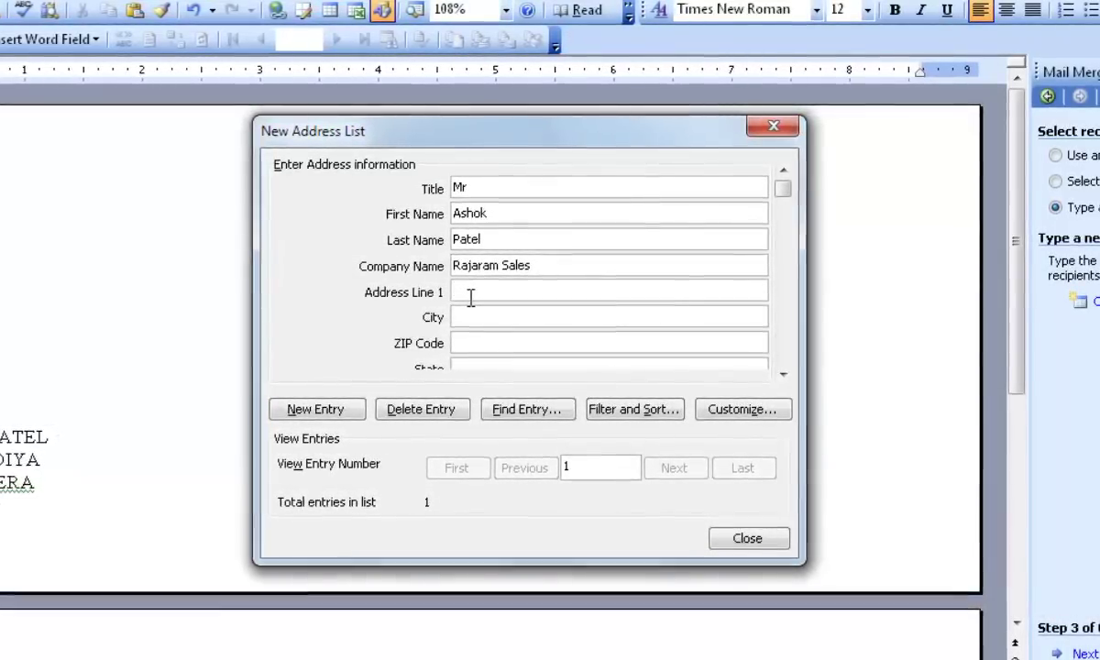
text(Thar)
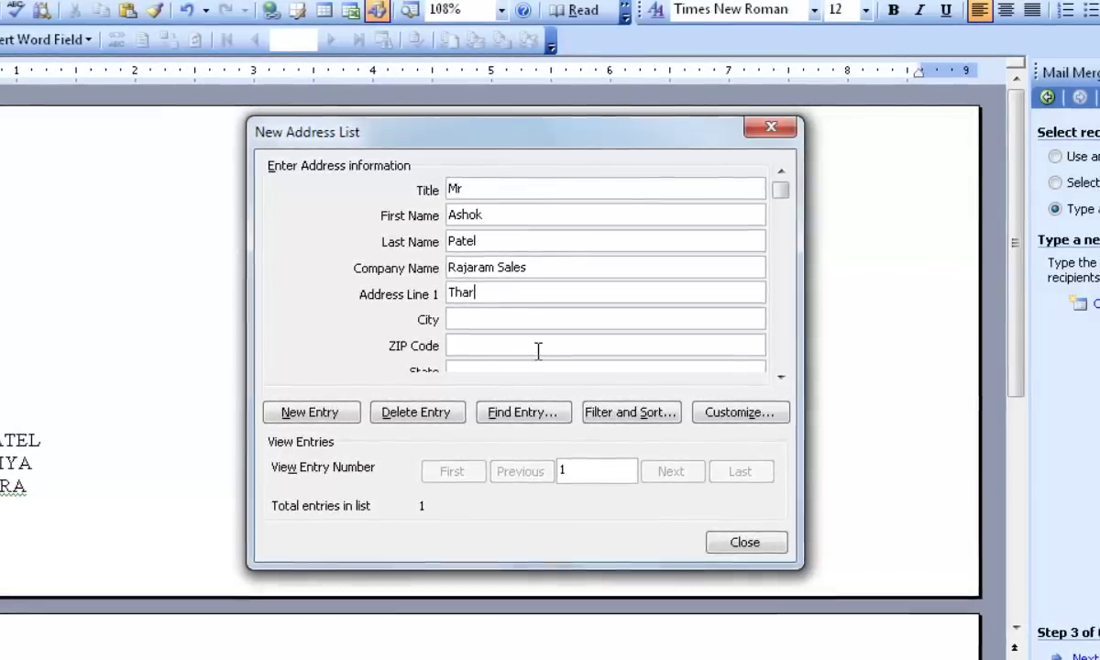
text(ad Road)
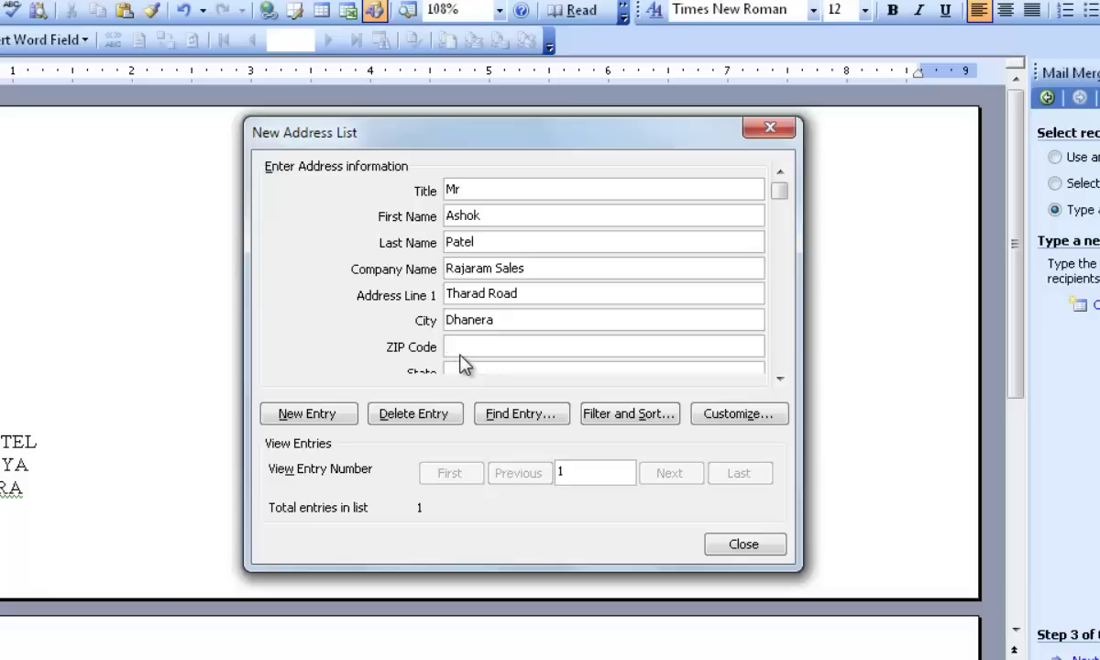
click(459, 352)
text(385310)
key(Tab)
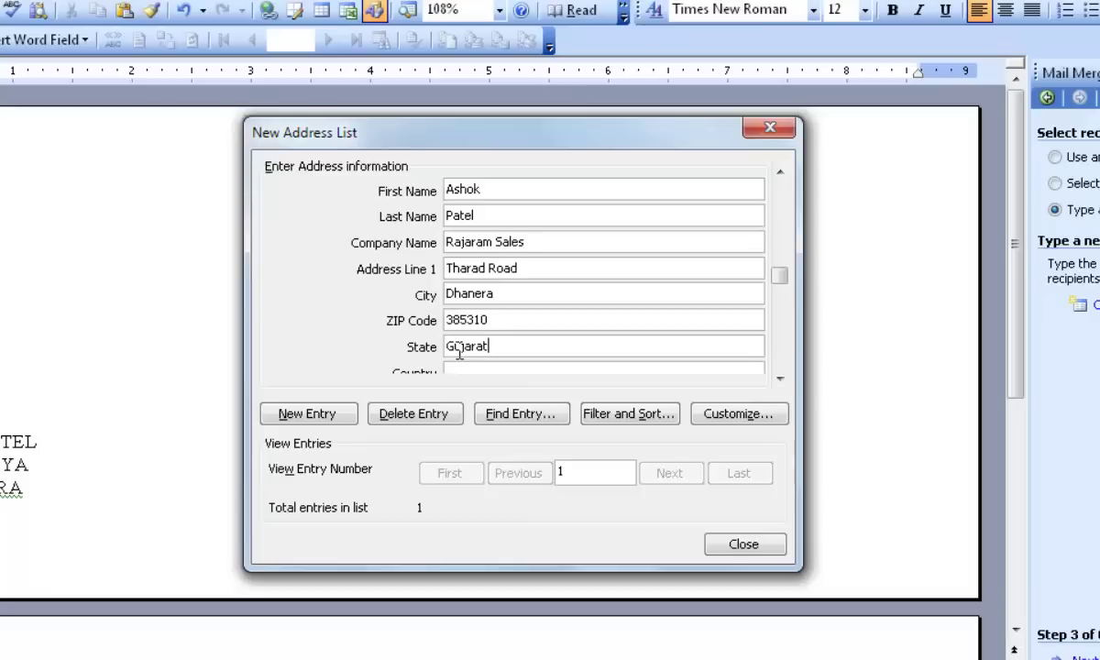
click(472, 374)
text(India)
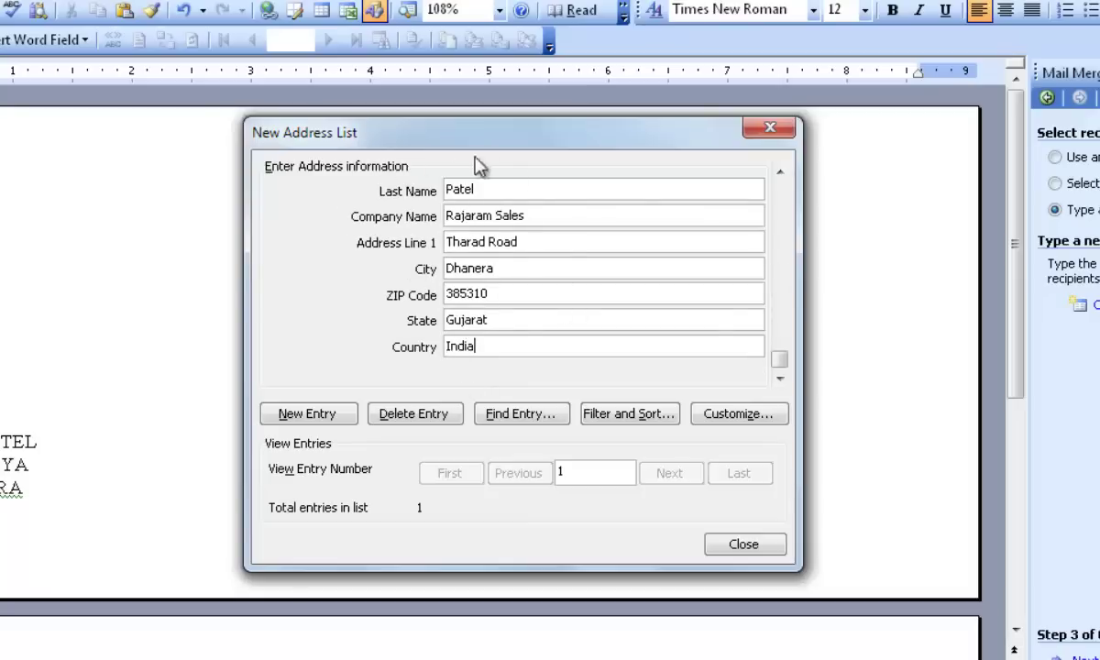
Step: Add three more recipient entries with title, name, company, city, ZIP, Gujarat and India
click(316, 414)
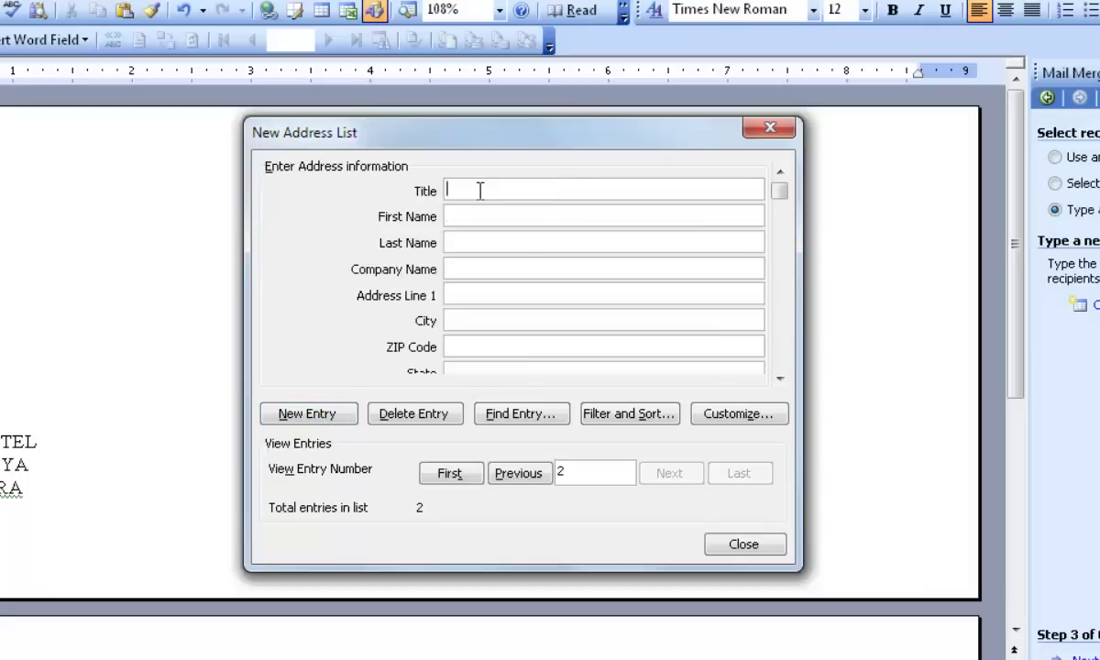
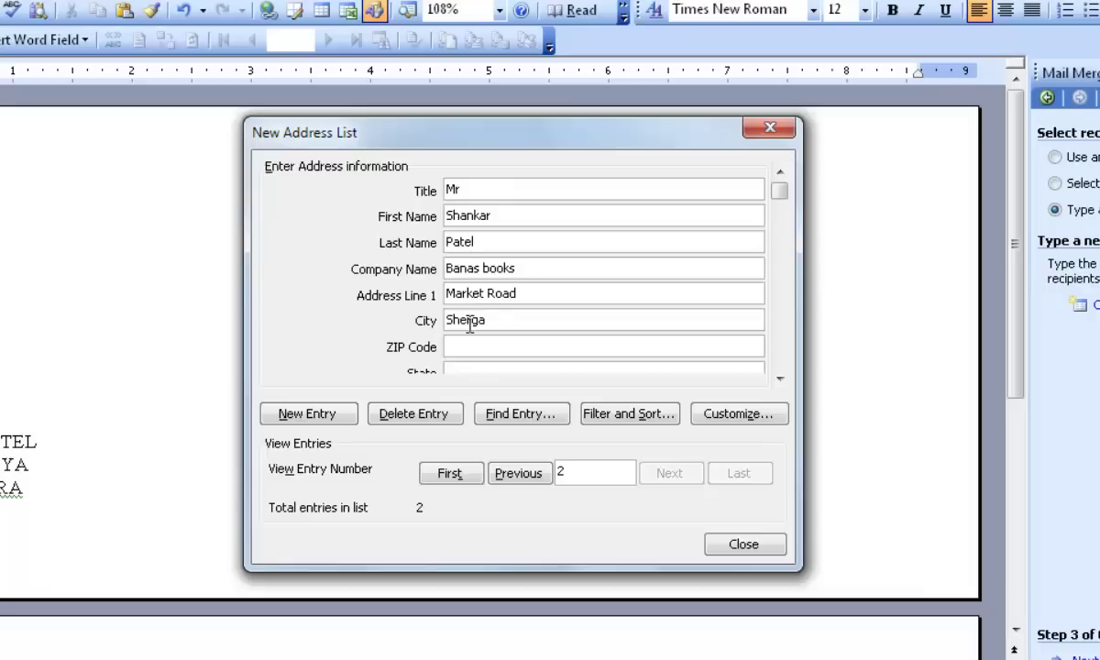
text(	385310	Gujarat	India)
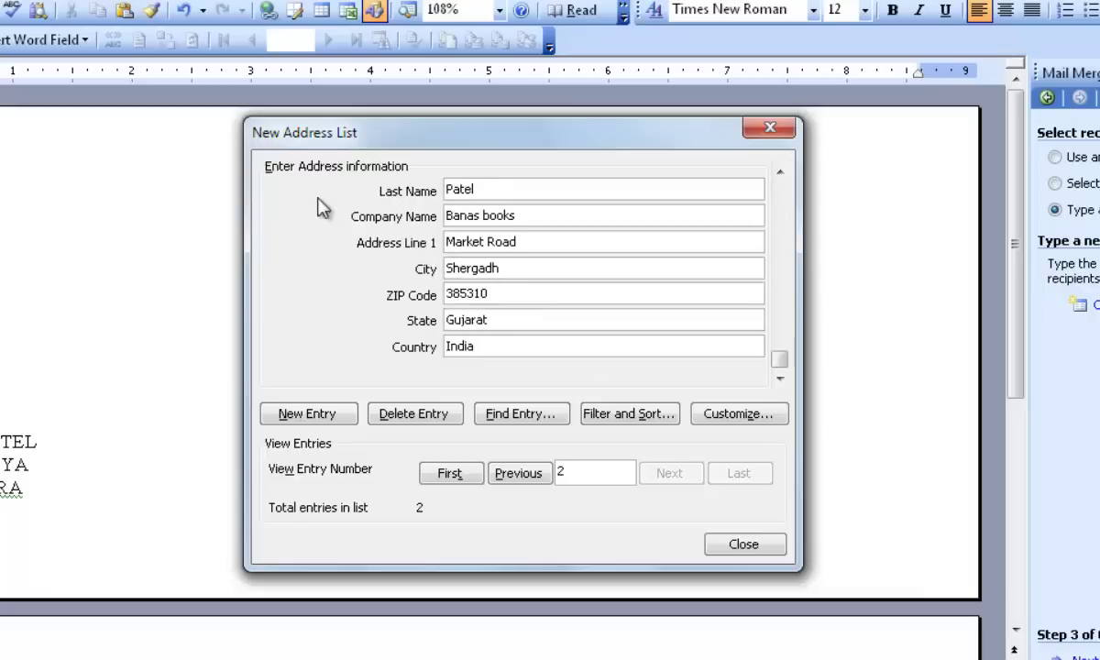
click(307, 413)
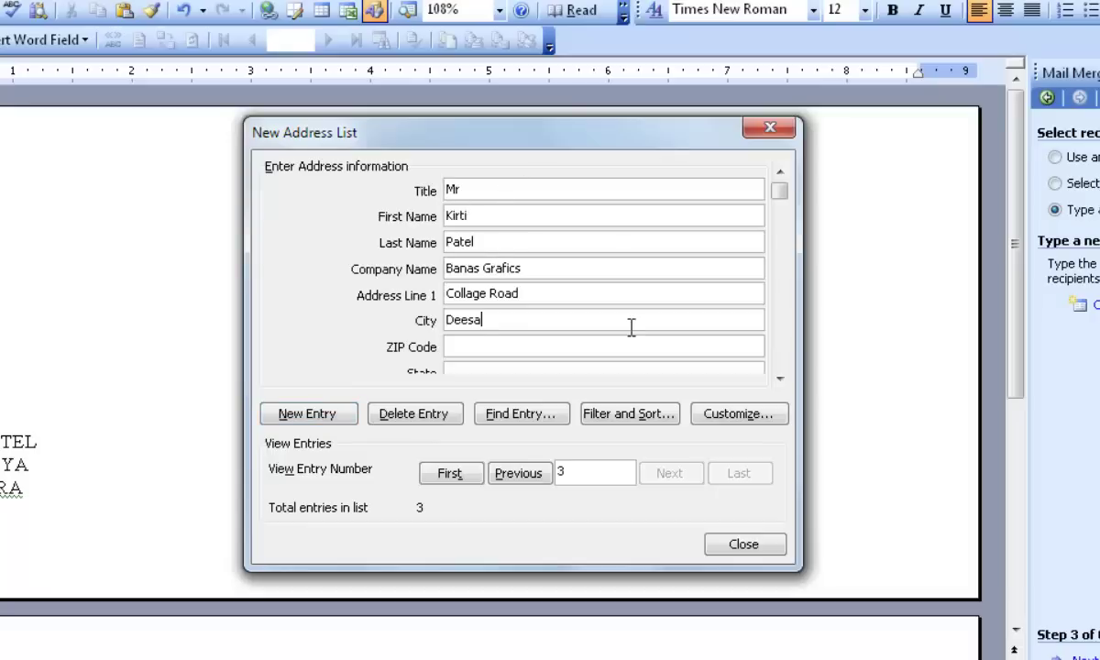
text(385535	Gujarat	In)
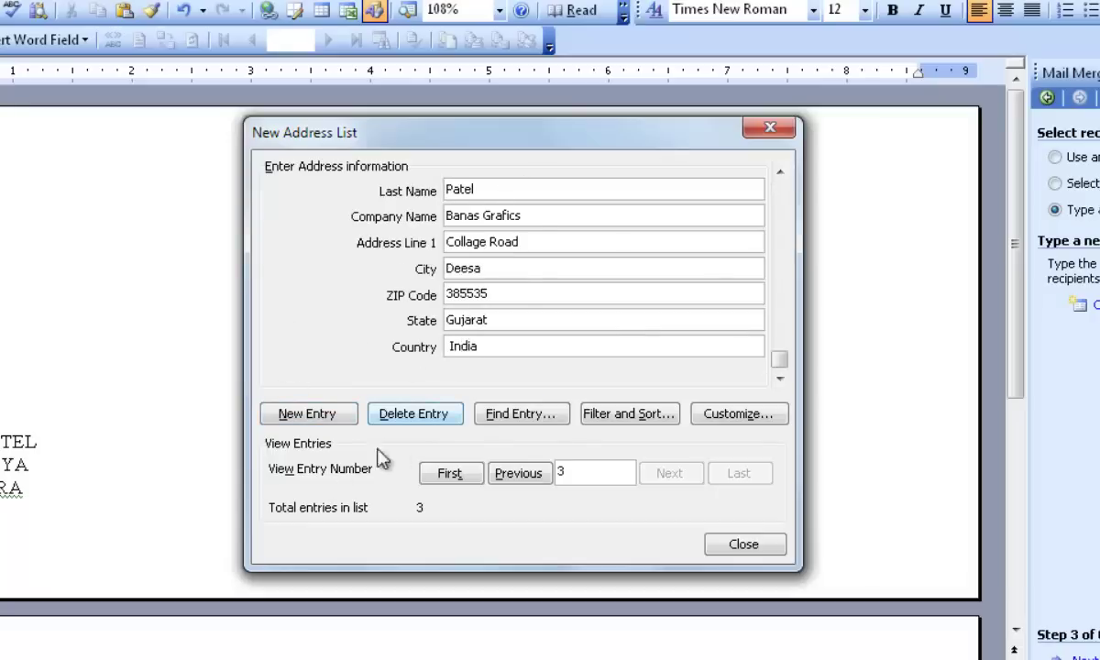
click(321, 417)
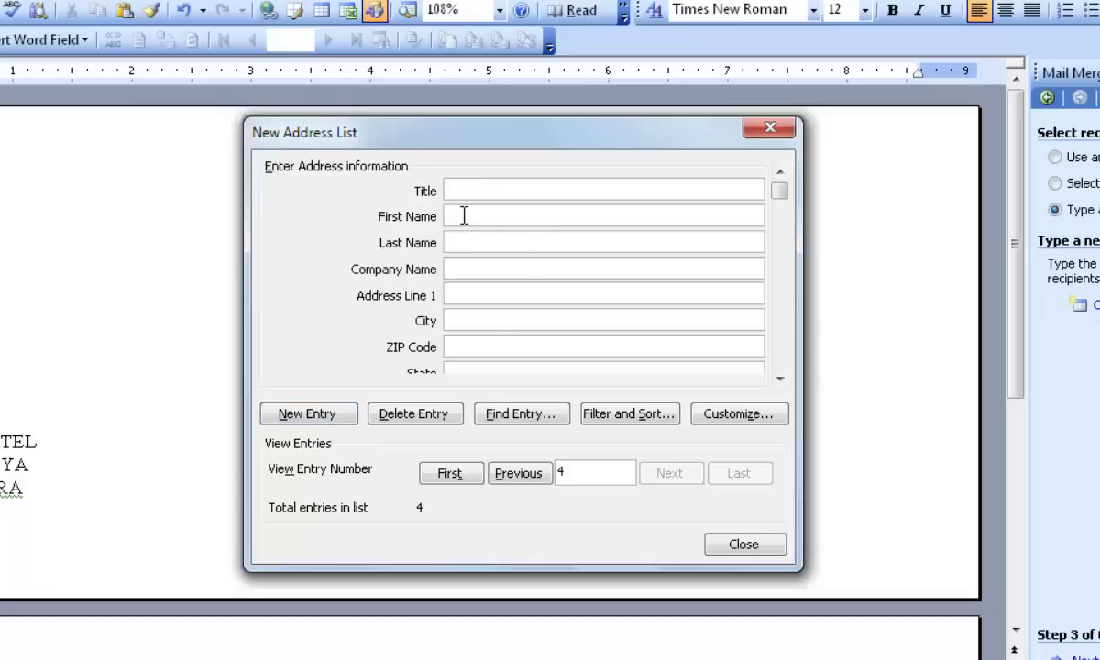
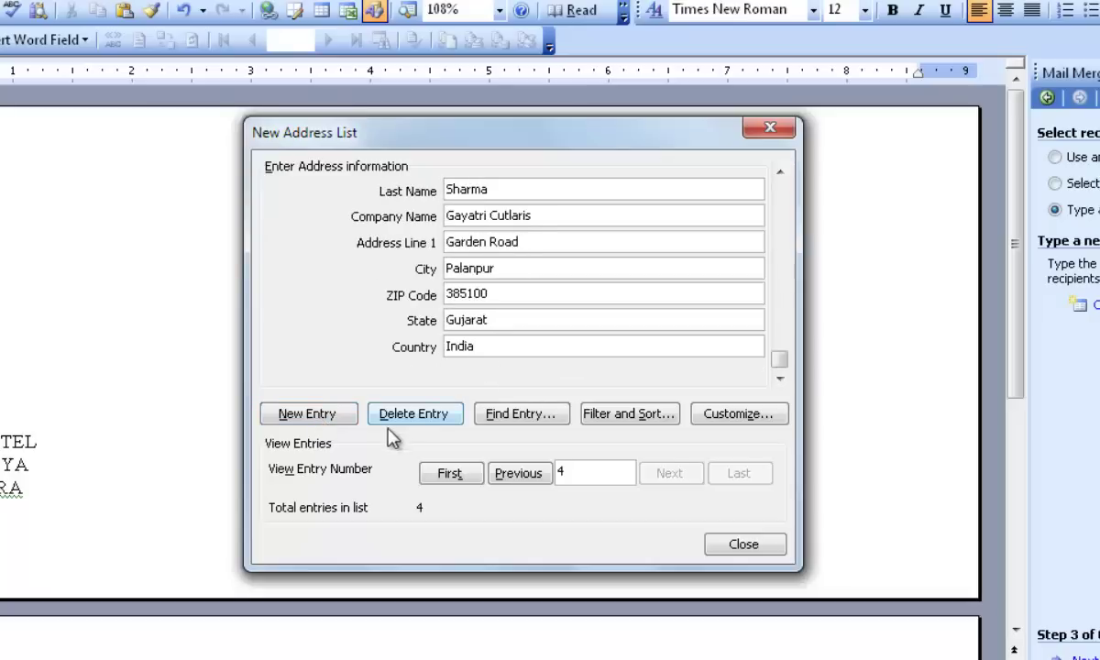
click(309, 420)
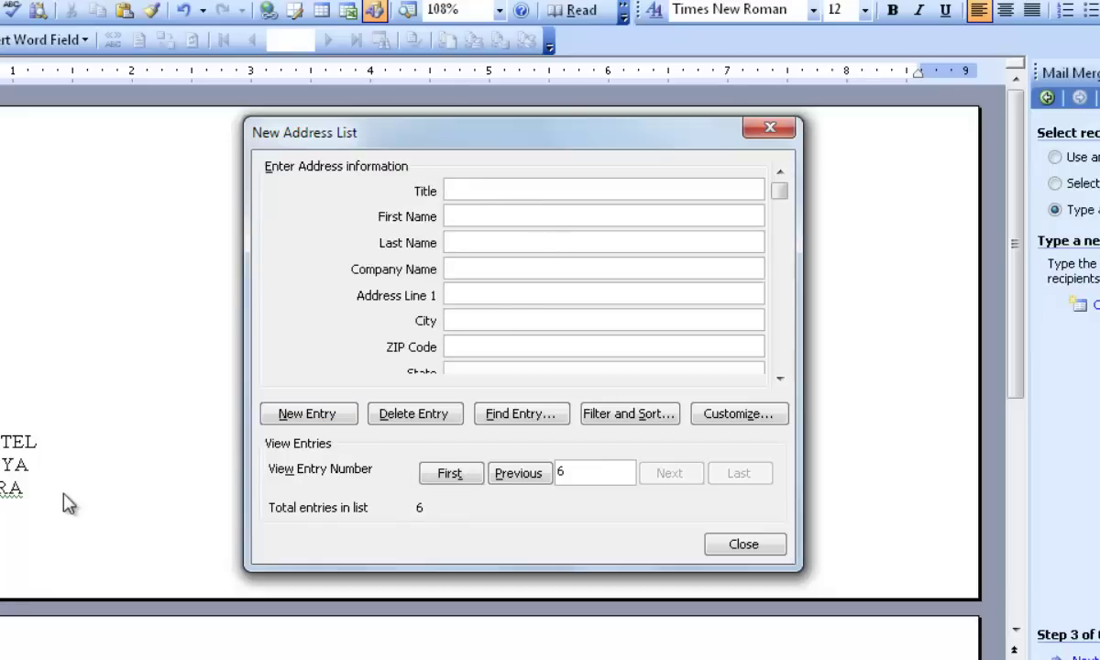
Step: Save the recipient list as 'data sorse' in a folder on the Desktop
click(759, 553)
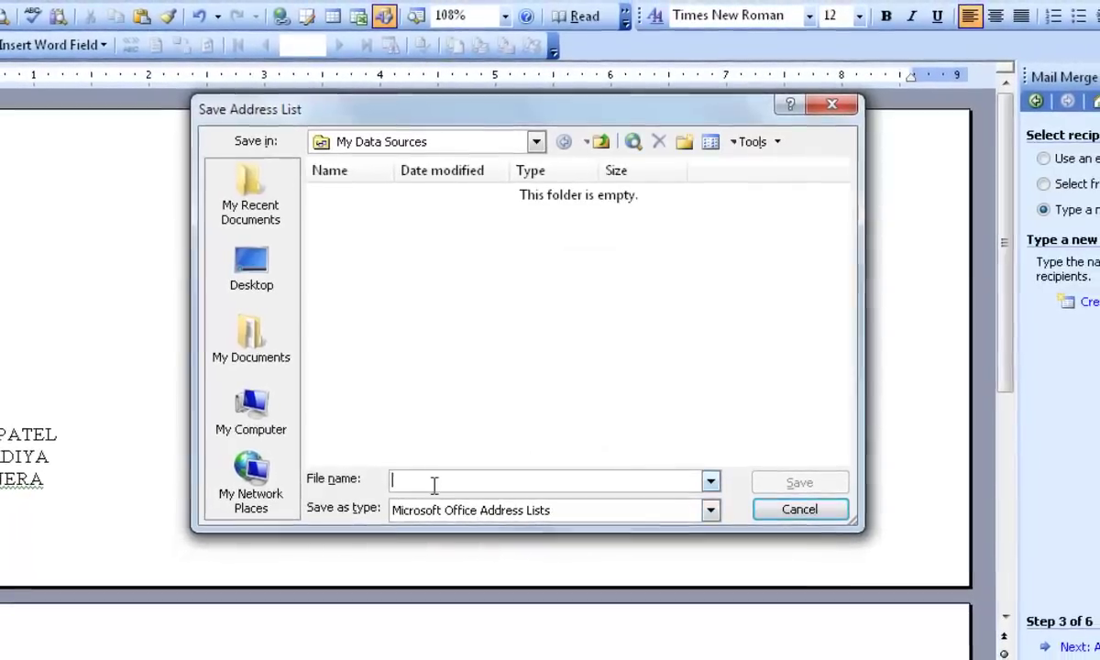
click(252, 273)
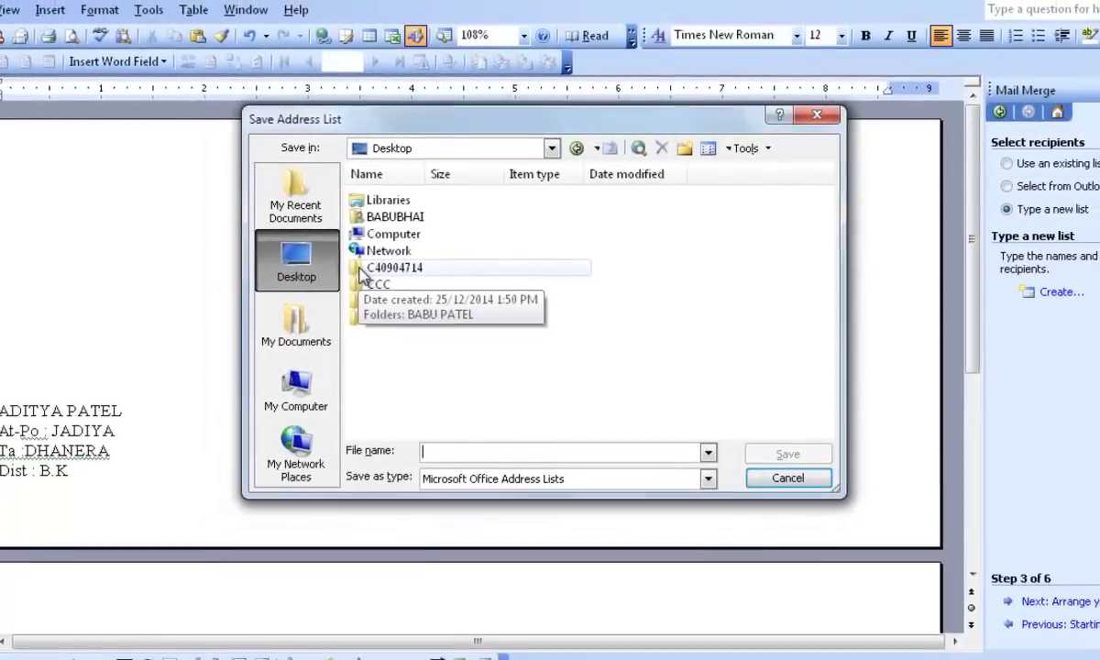
double_click(380, 267)
text(data sorse)
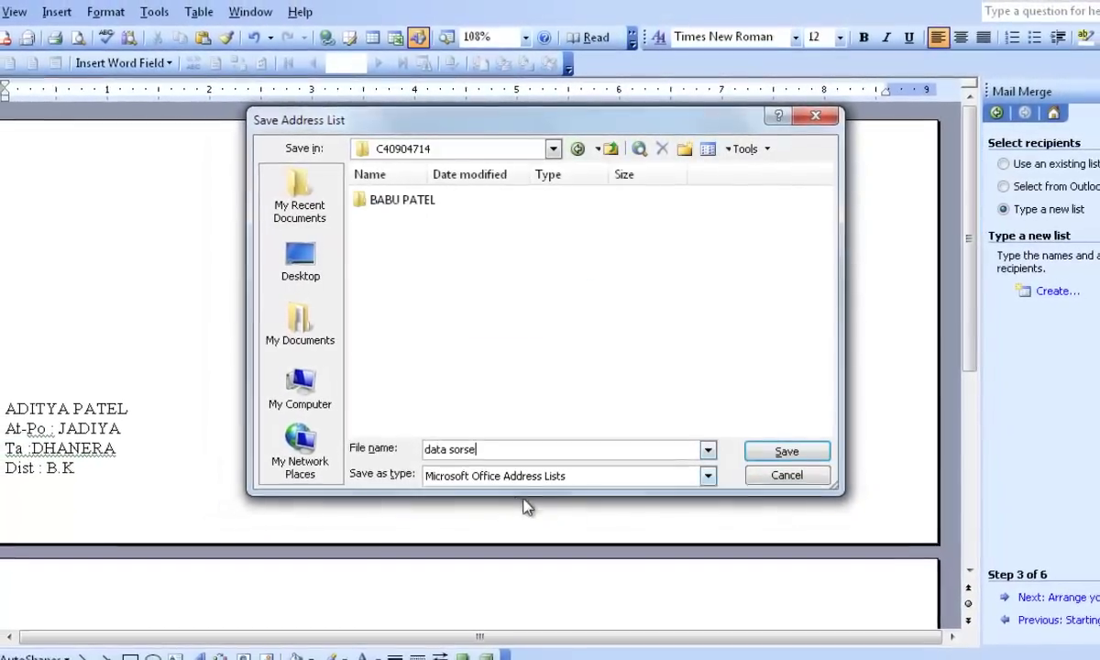
click(787, 447)
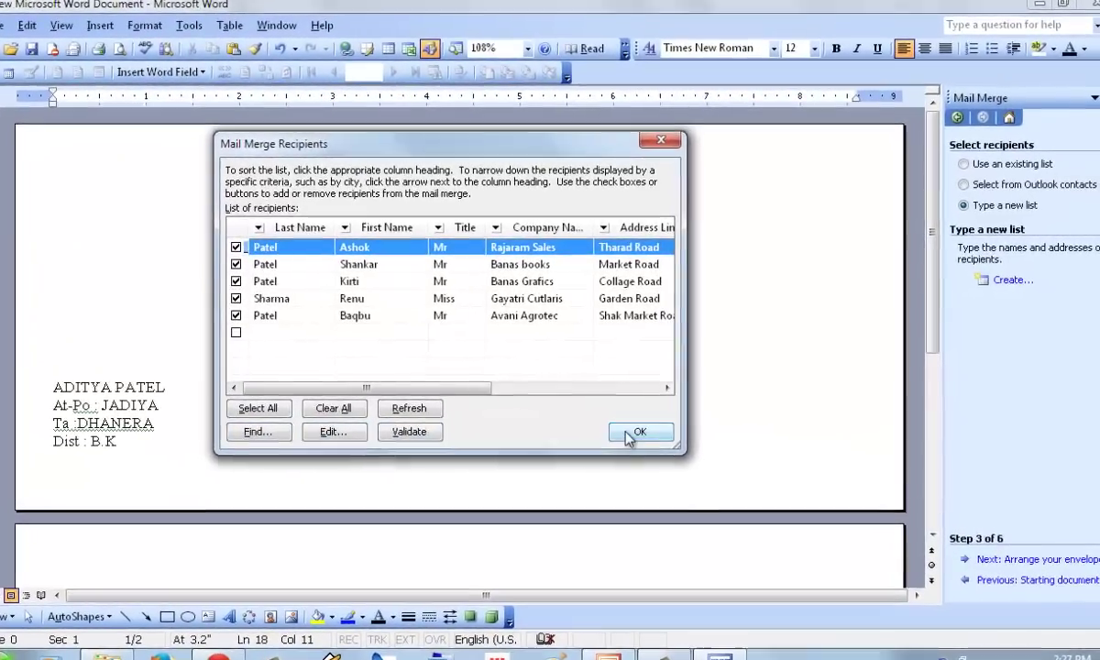
Step: Accept all five recipients and place the insertion point in the envelope body
click(652, 431)
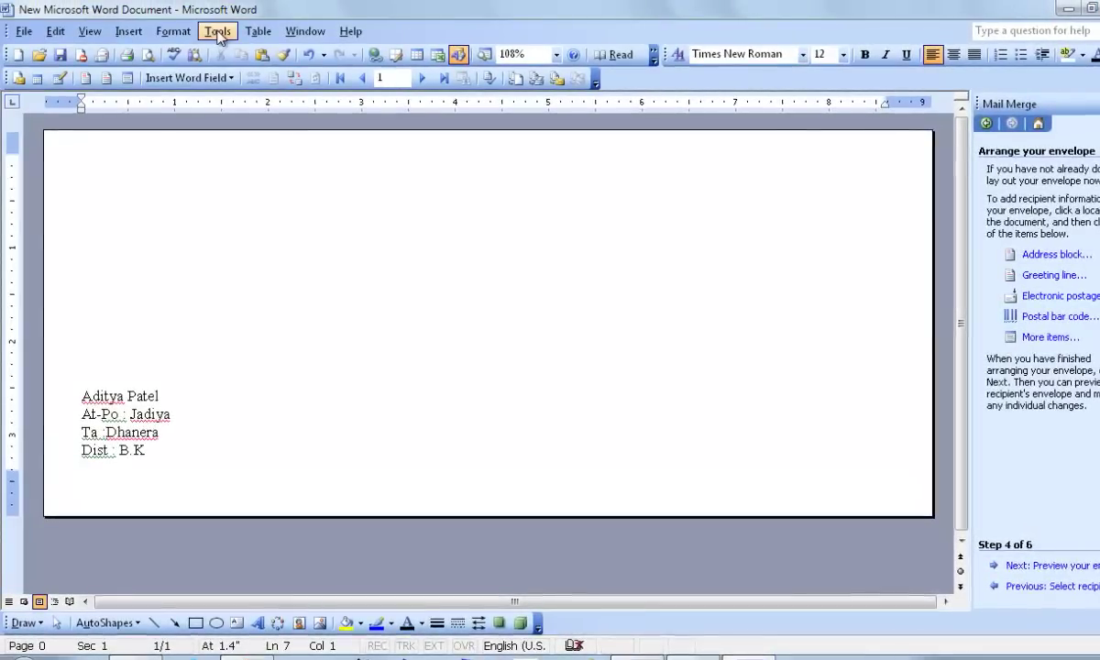
click(218, 30)
click(464, 267)
click(434, 261)
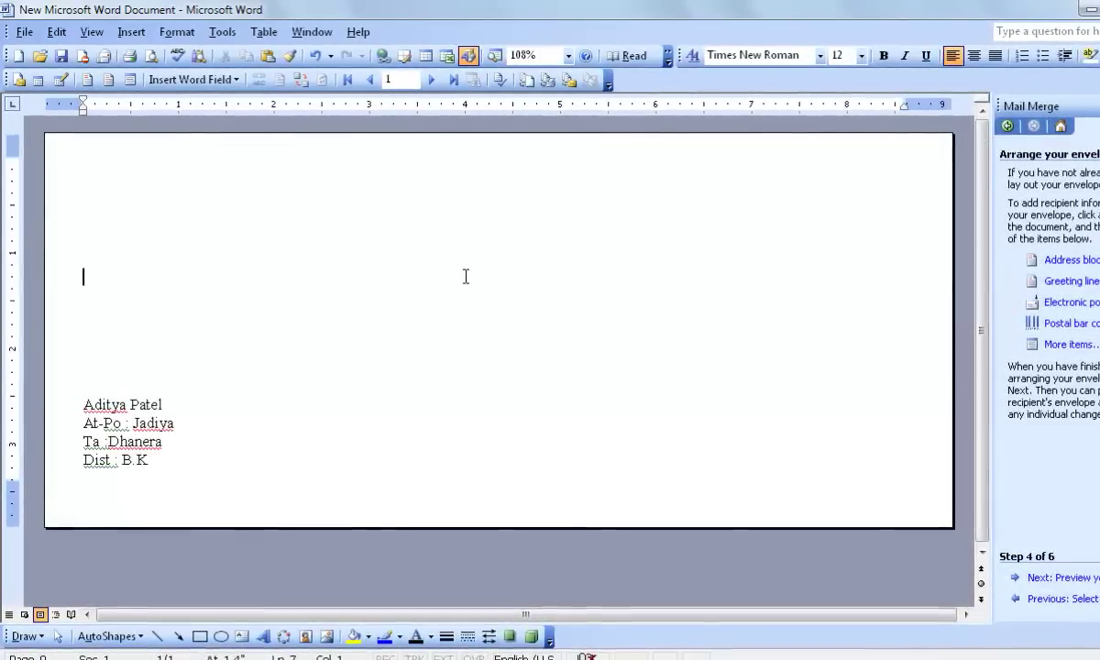
key(Return)
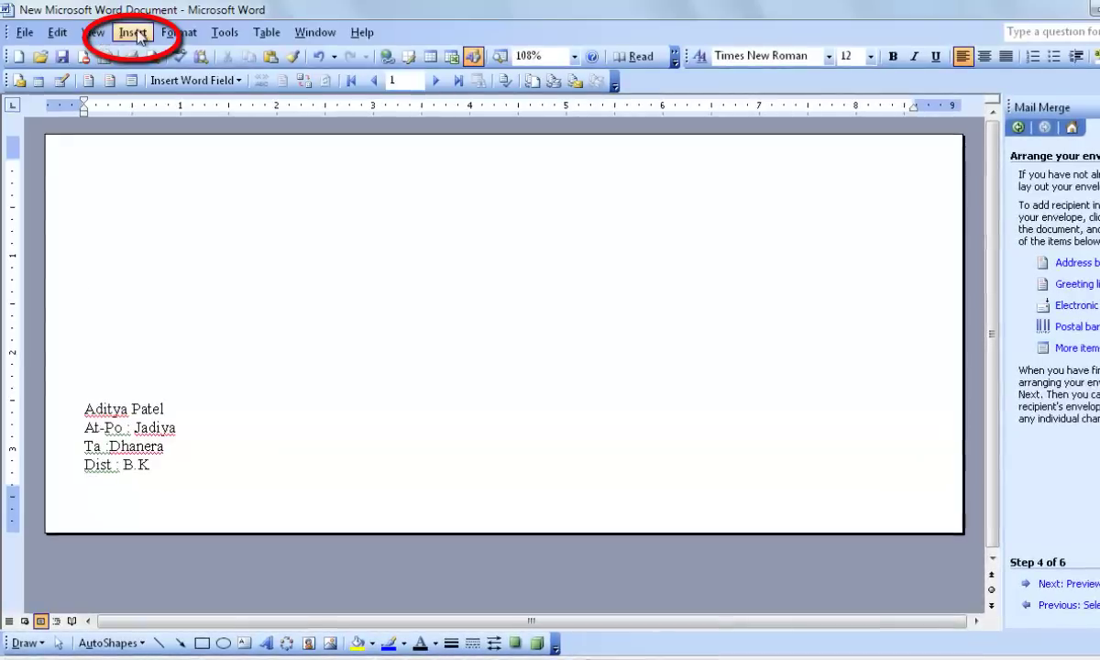
Step: Insert a text box and position it above and right of the return address
click(131, 33)
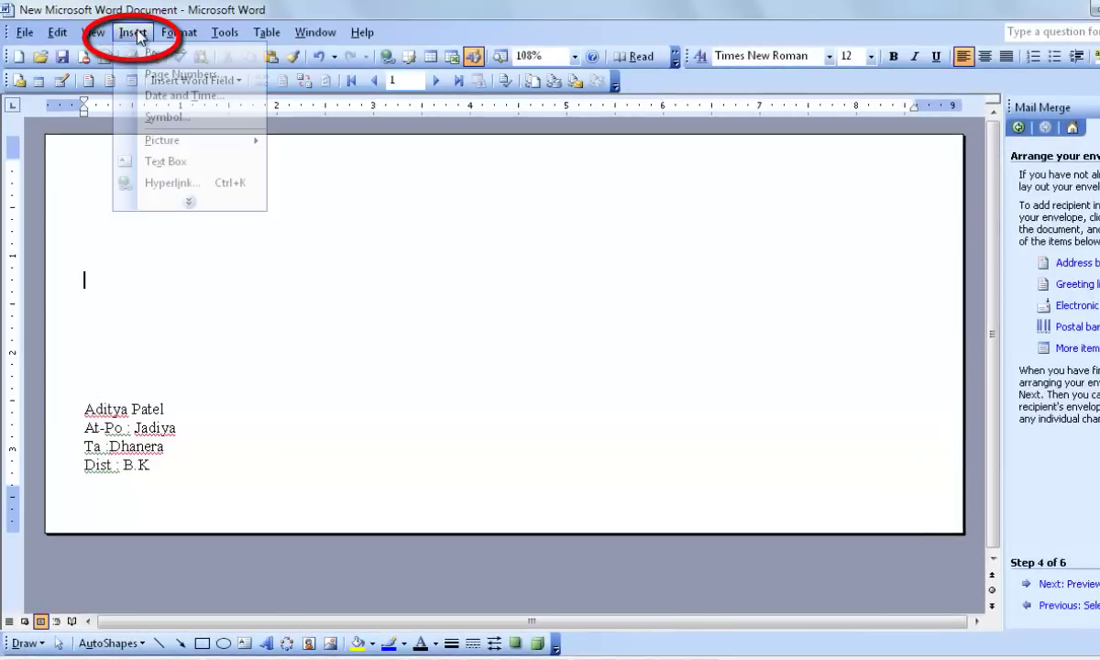
click(156, 162)
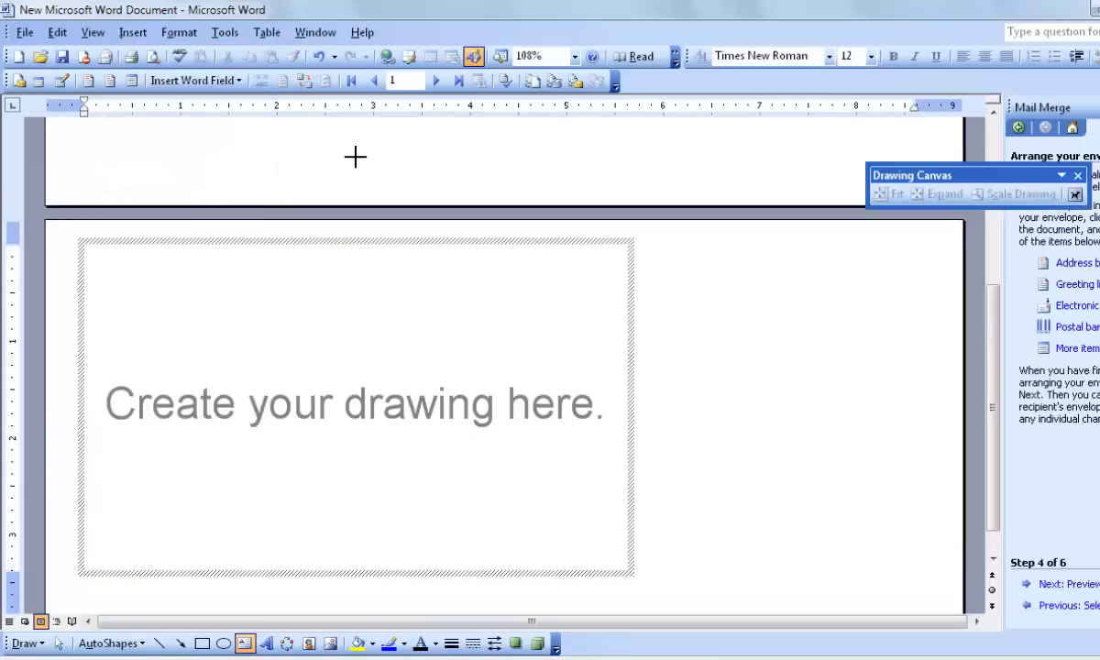
drag(358, 160, 517, 208)
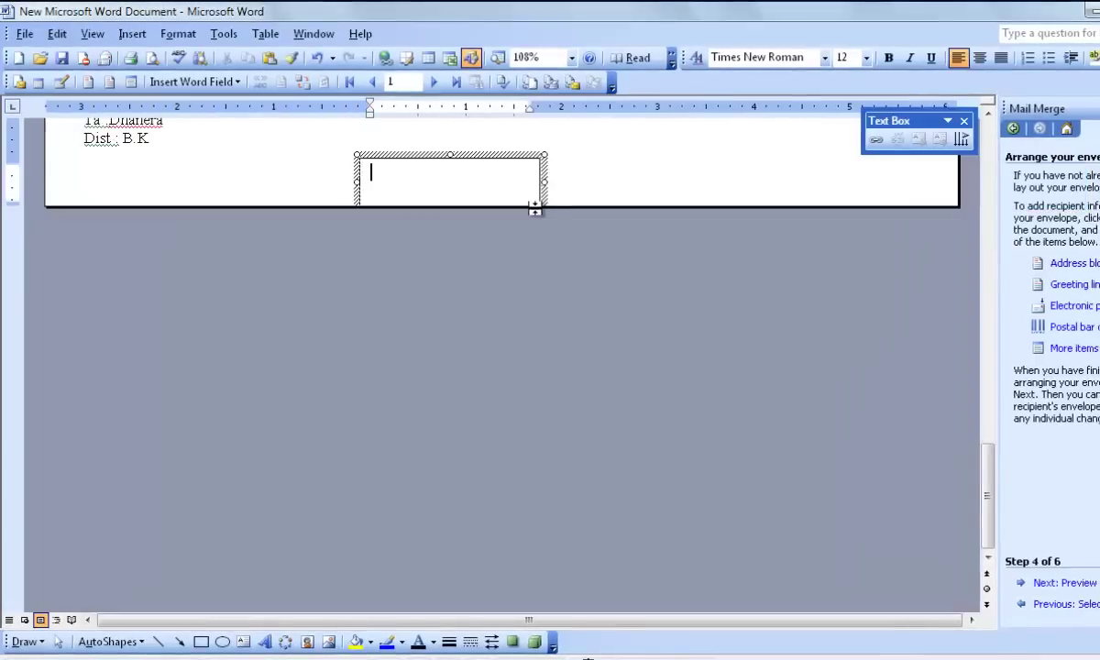
drag(424, 176, 430, 153)
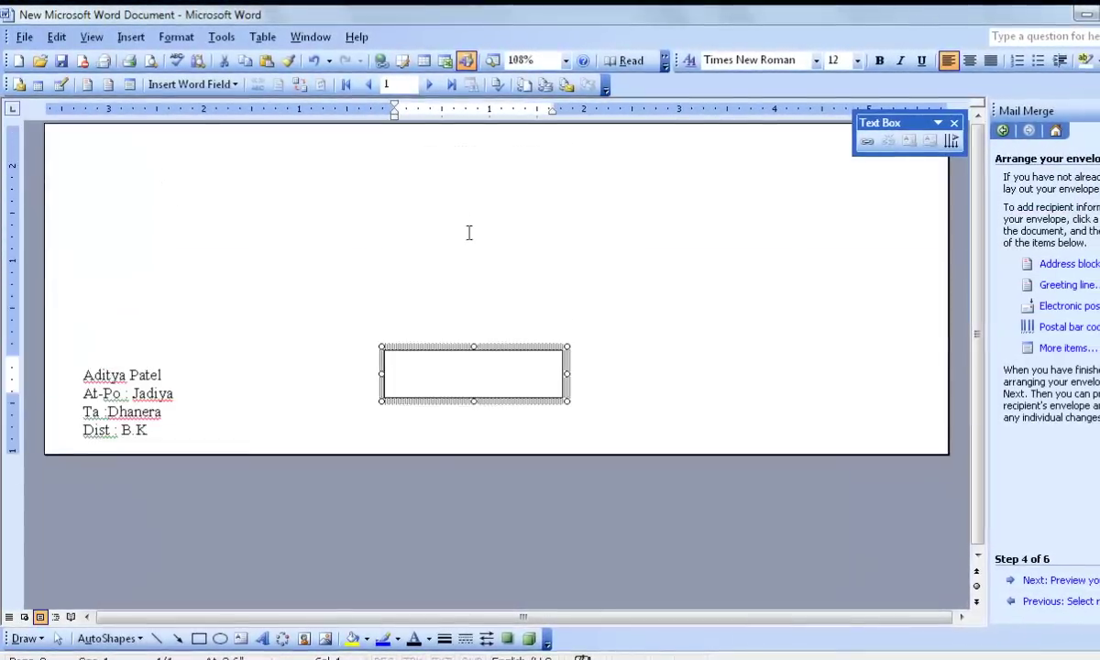
mouse_move(417, 364)
mouse_down()
mouse_move(440, 233)
mouse_move(438, 173)
mouse_up()
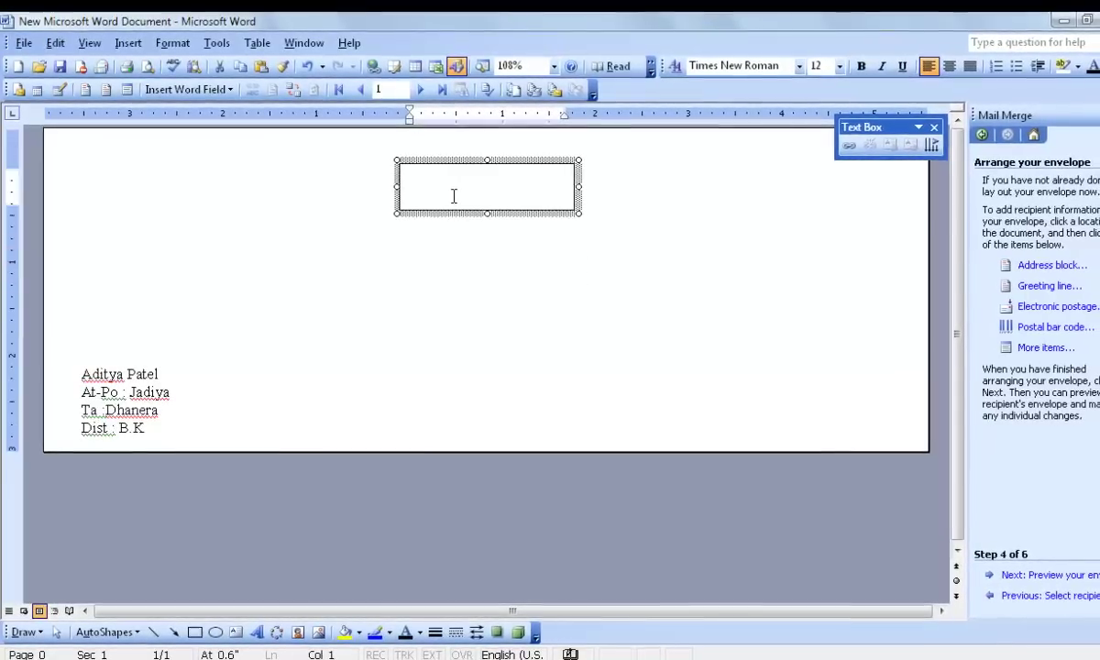
key(ctrl+z)
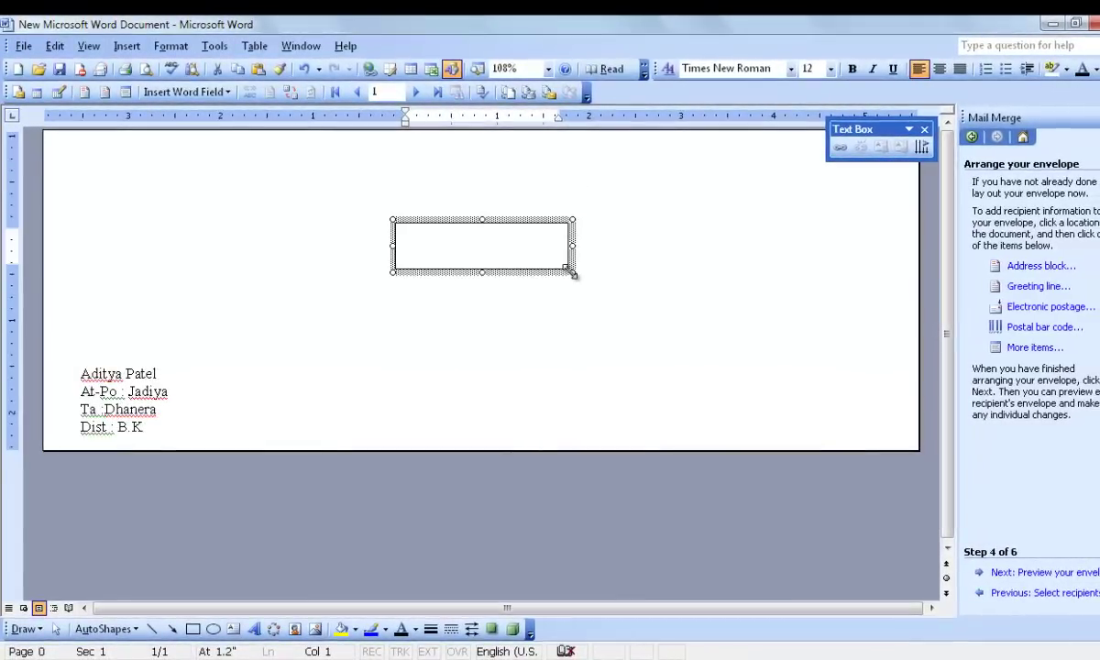
Step: Enlarge the text box and bring up its Format Text Box settings
drag(574, 272, 626, 315)
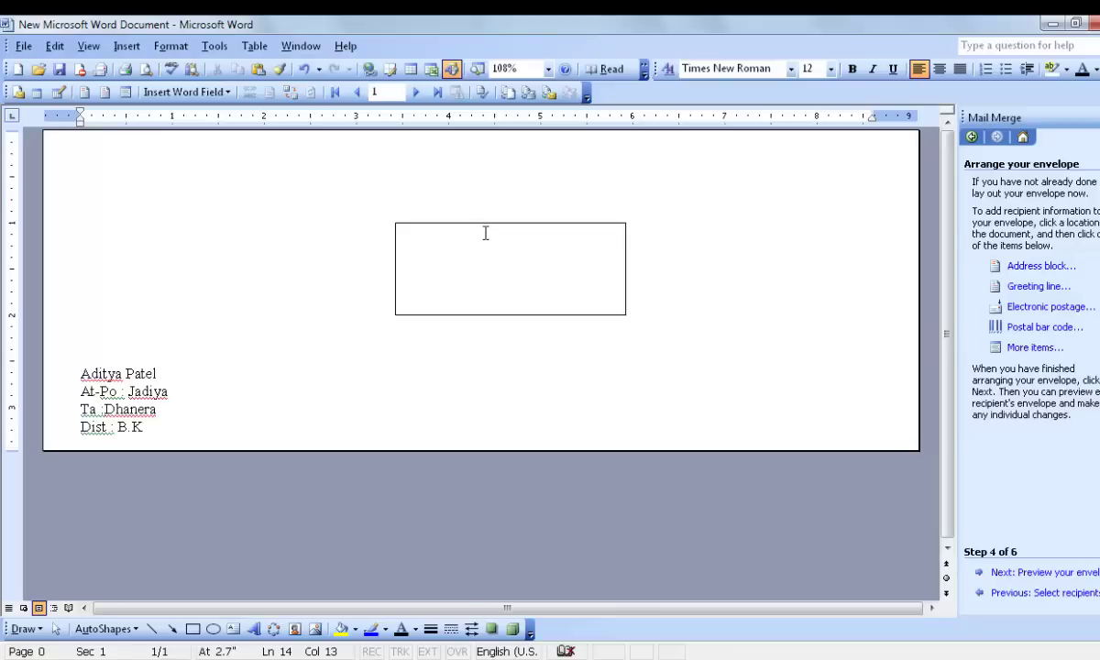
click(496, 223)
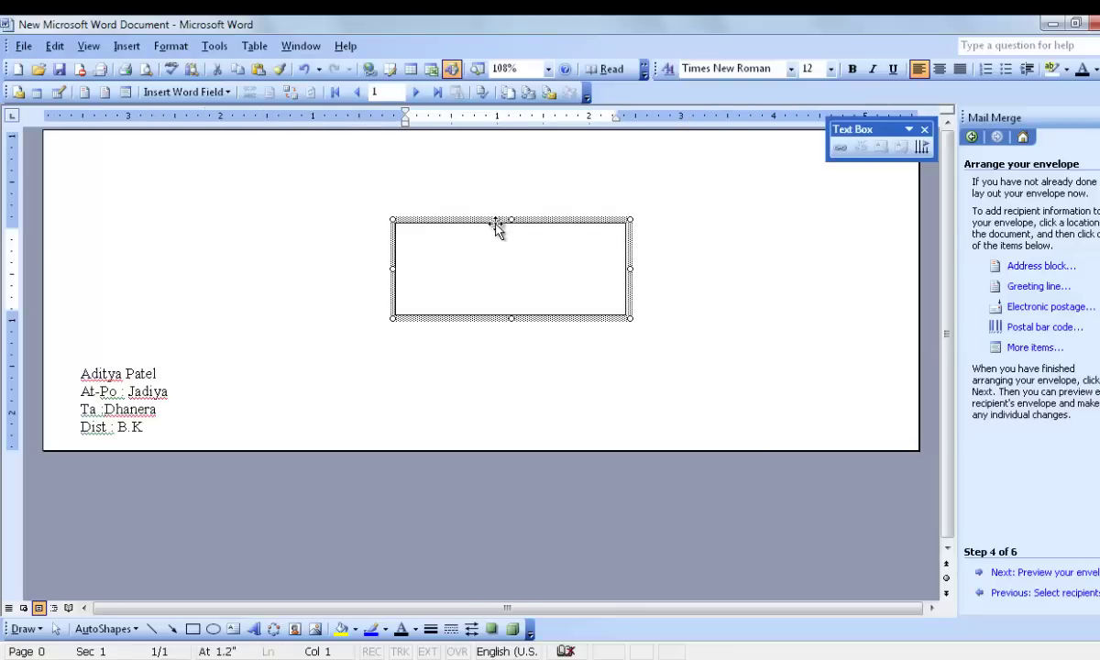
double_click(495, 224)
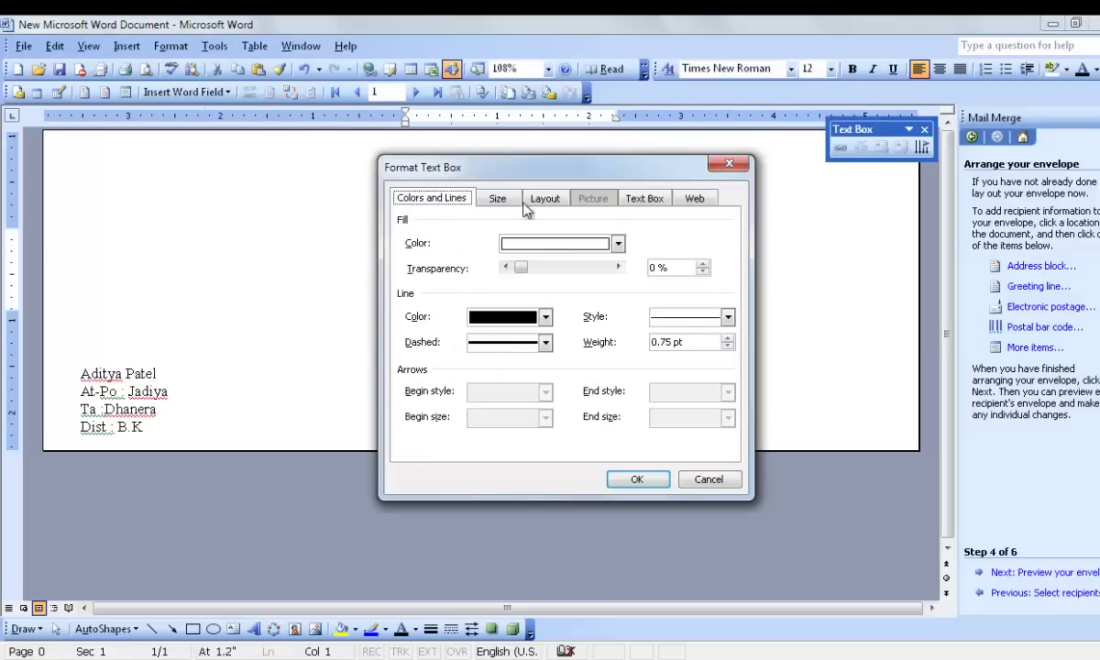
Step: Set the mid-envelope text box's line colour to No Line and place the cursor inside it
click(544, 318)
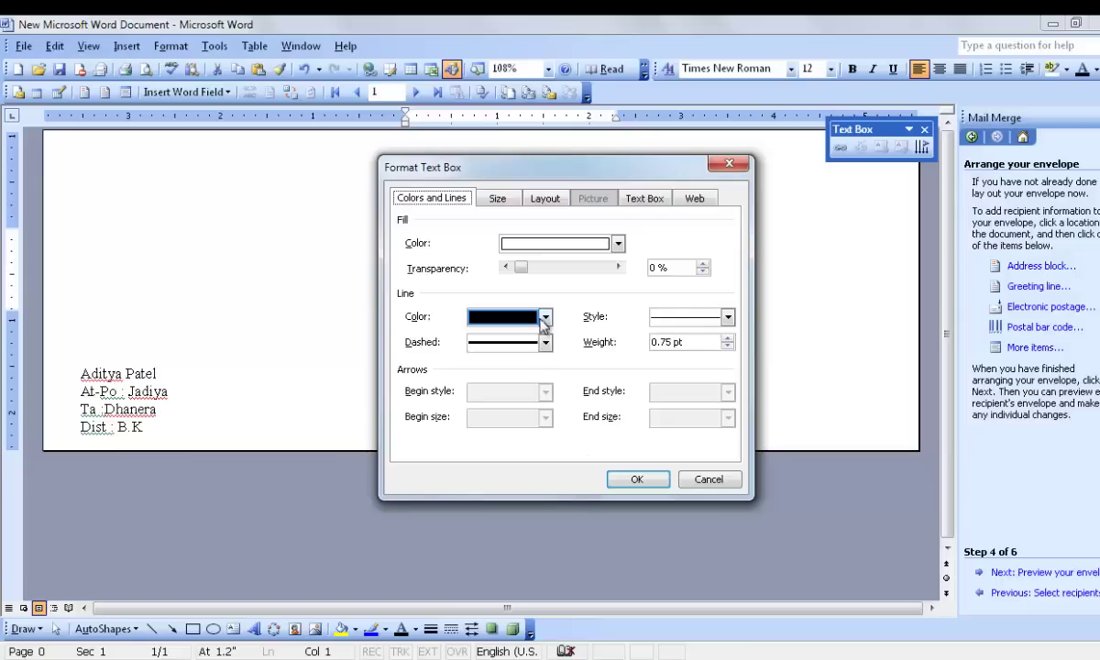
click(547, 317)
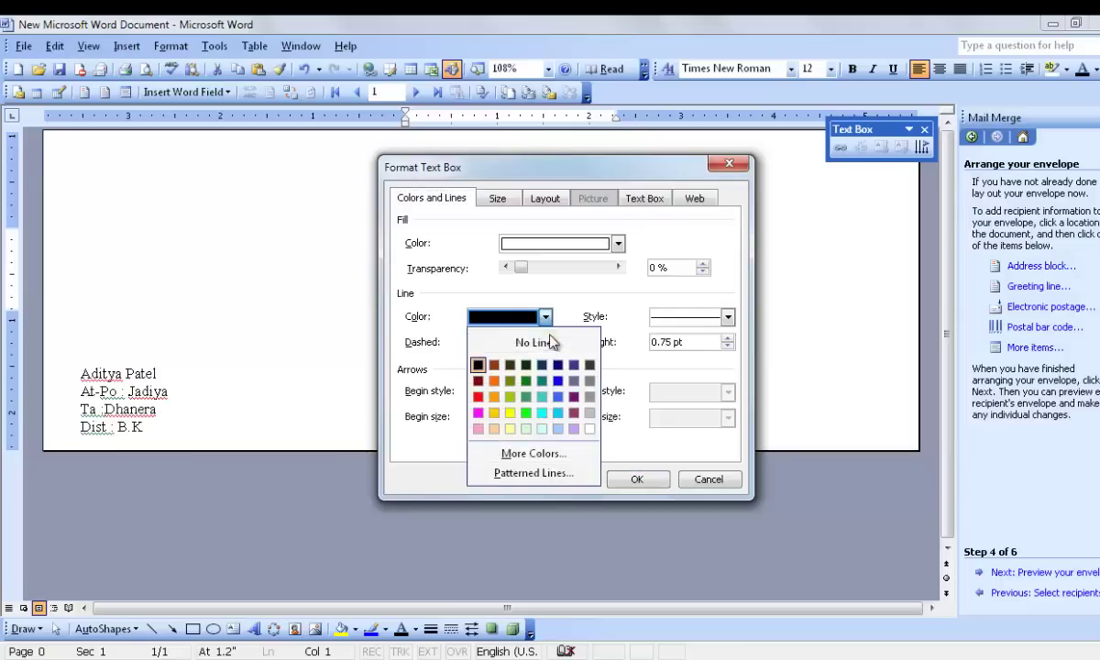
click(546, 352)
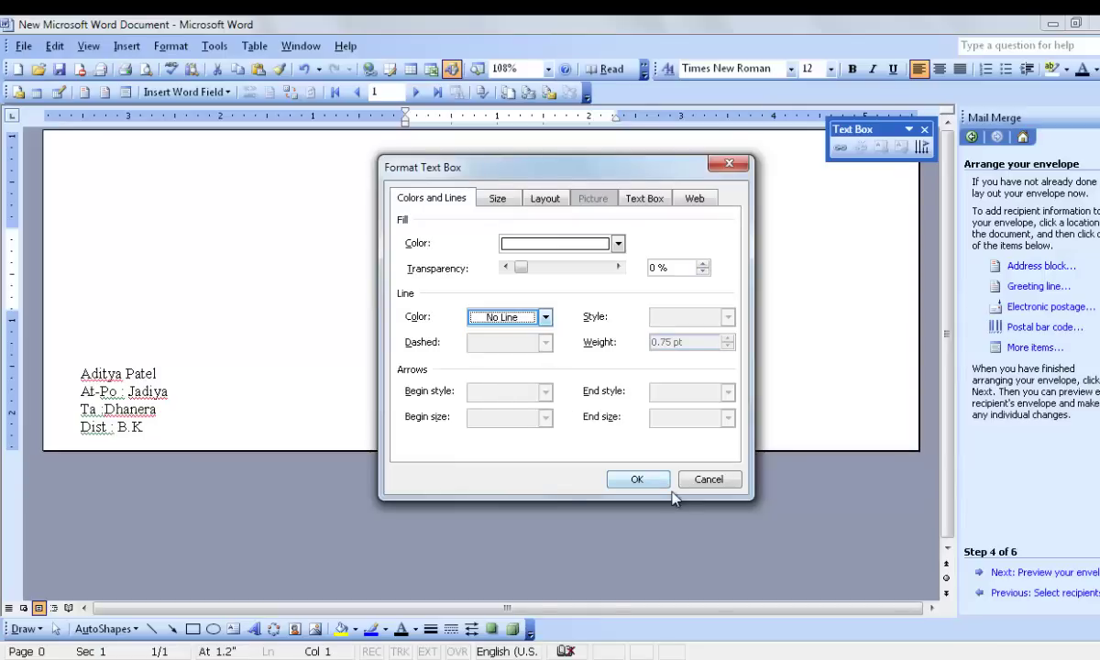
click(638, 480)
click(504, 266)
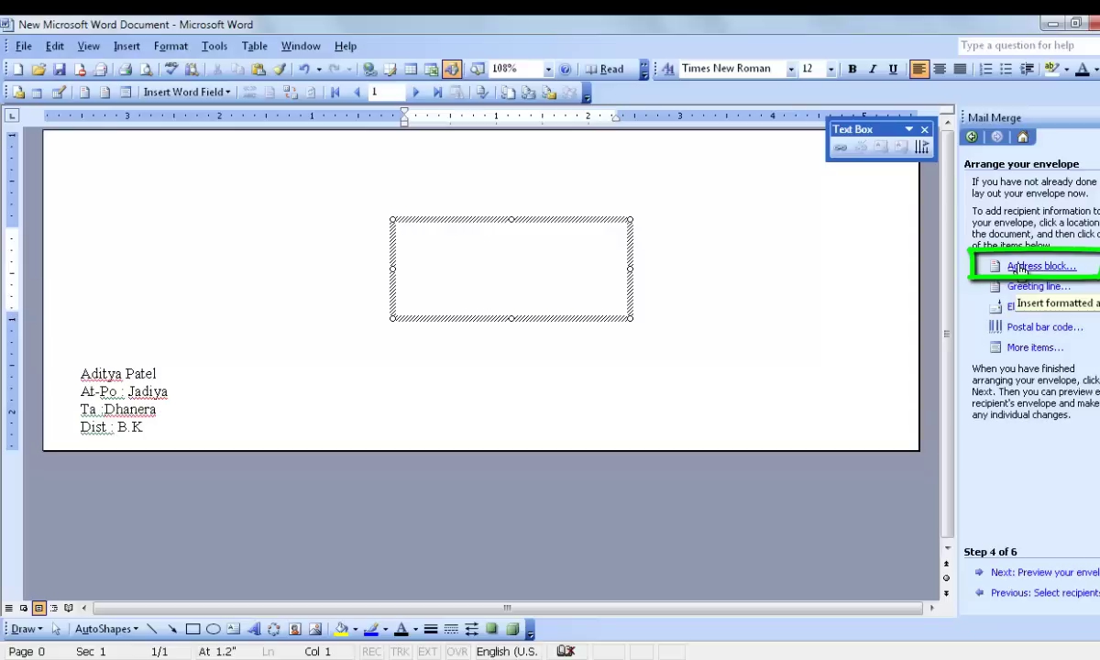
Step: Insert the «AddressBlock» field into the text box and centre it
click(1021, 268)
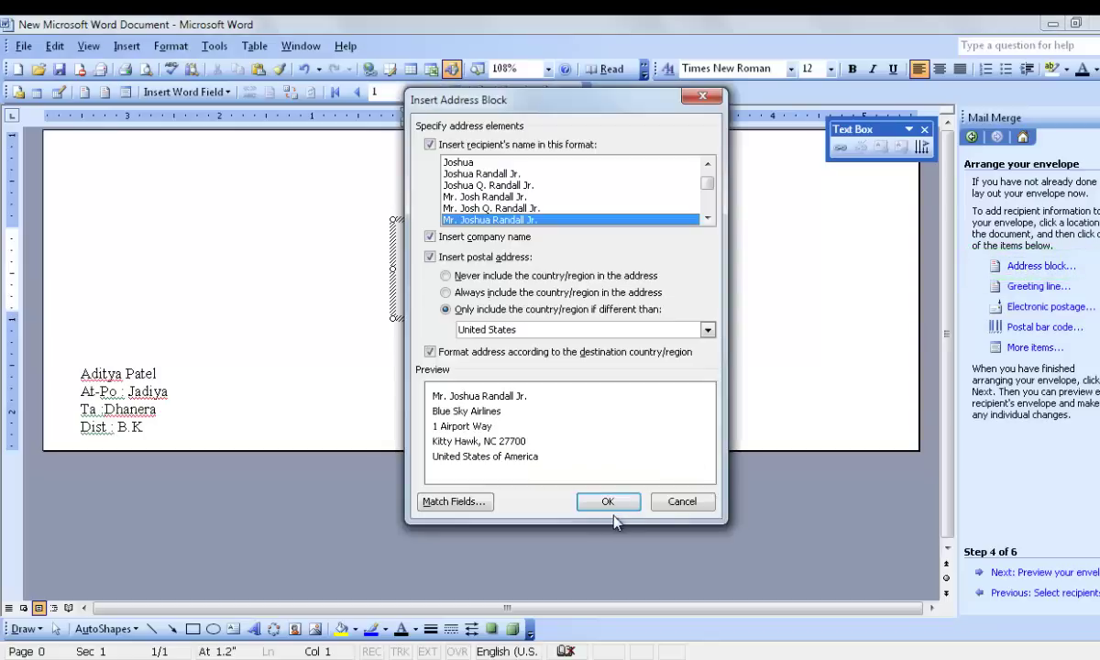
click(608, 503)
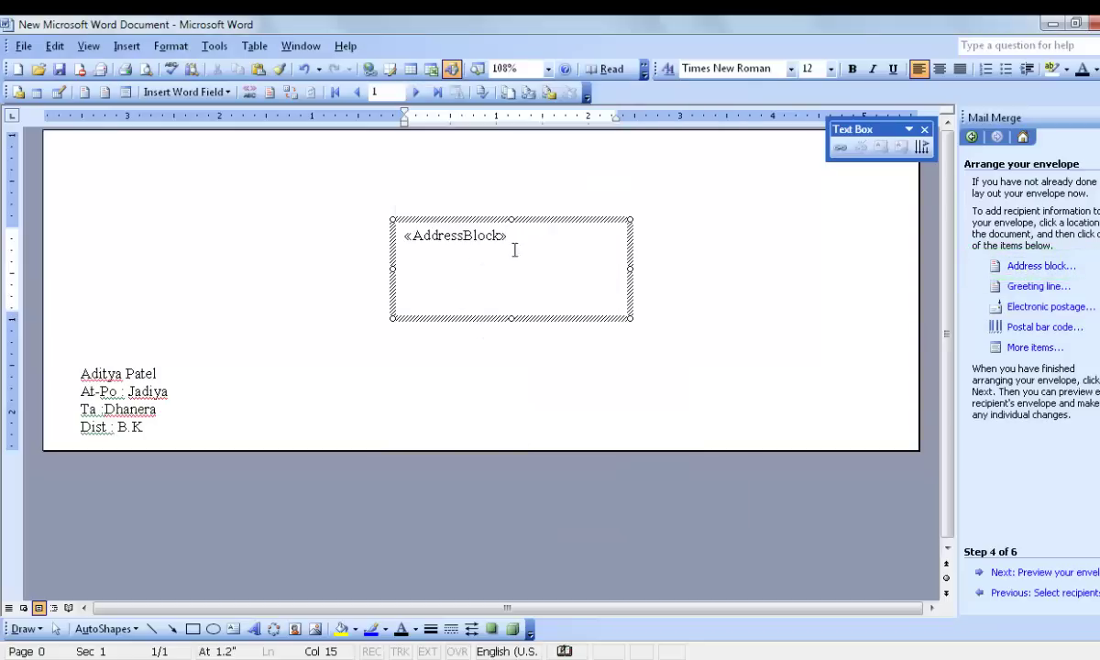
drag(524, 235, 405, 221)
key(ctrl+e)
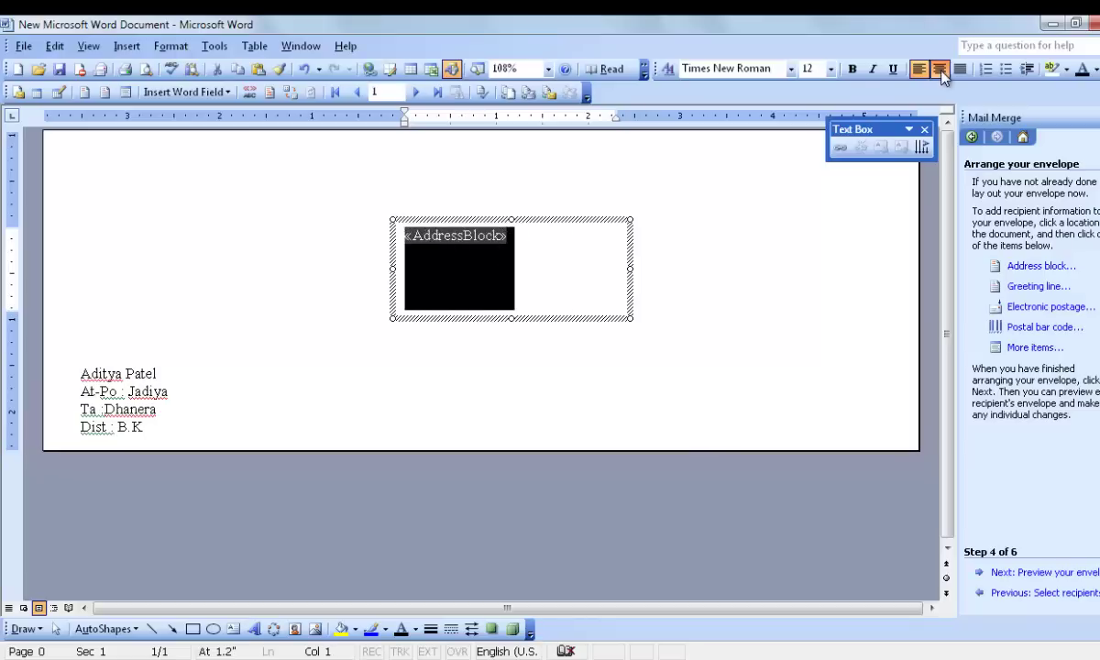
click(569, 237)
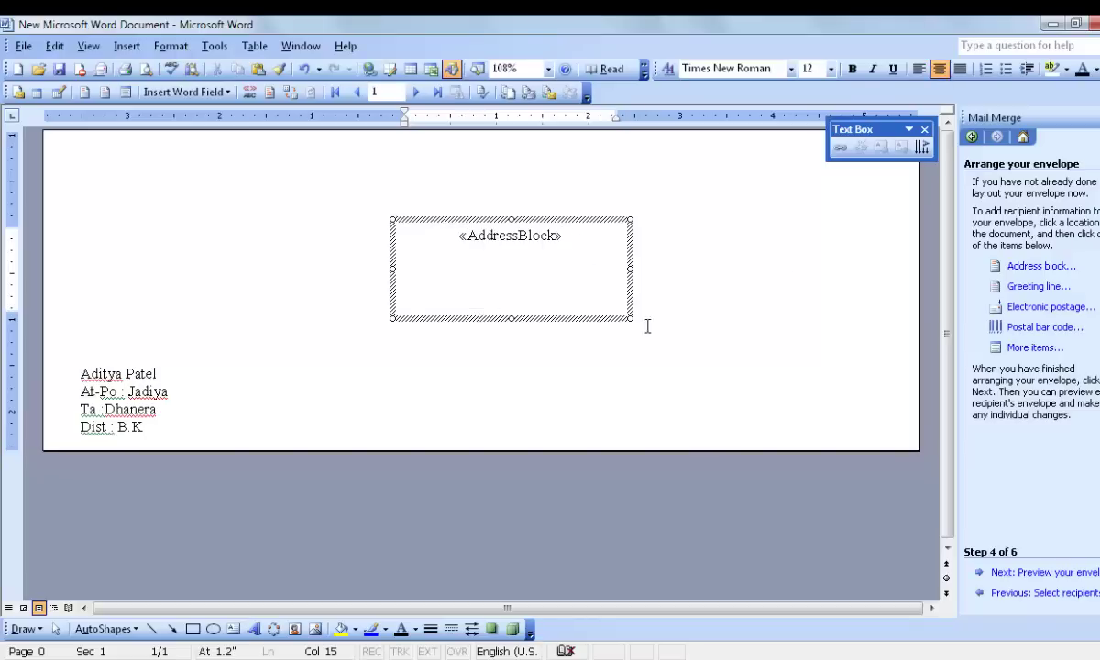
Step: Enlarge the text box holding the address block by dragging its corner
drag(630, 318, 673, 340)
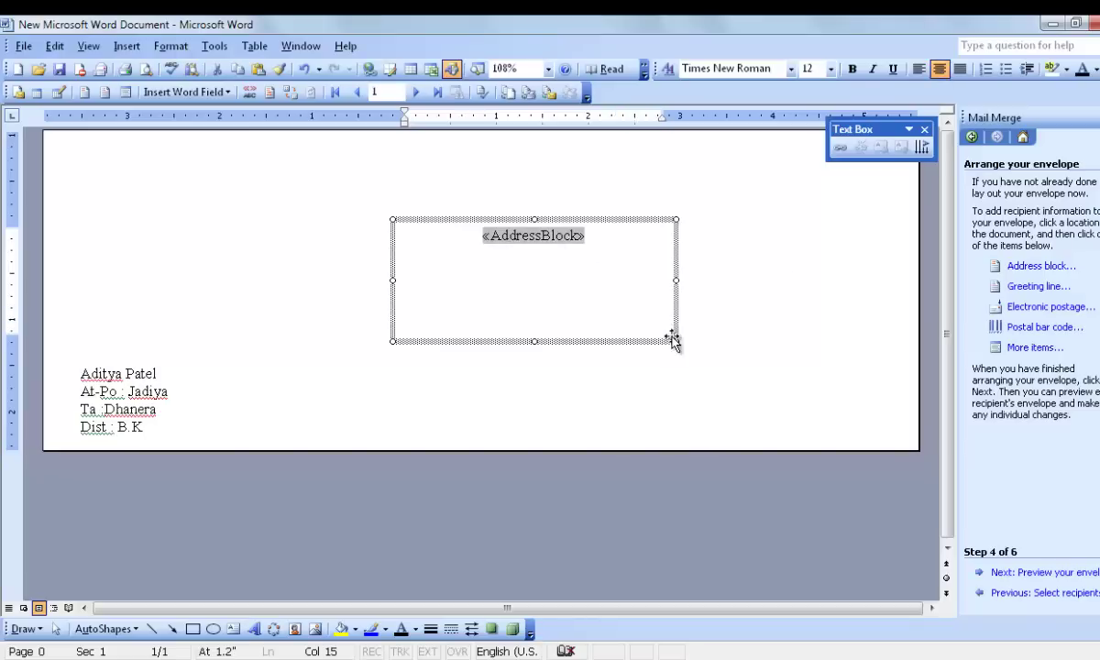
click(494, 410)
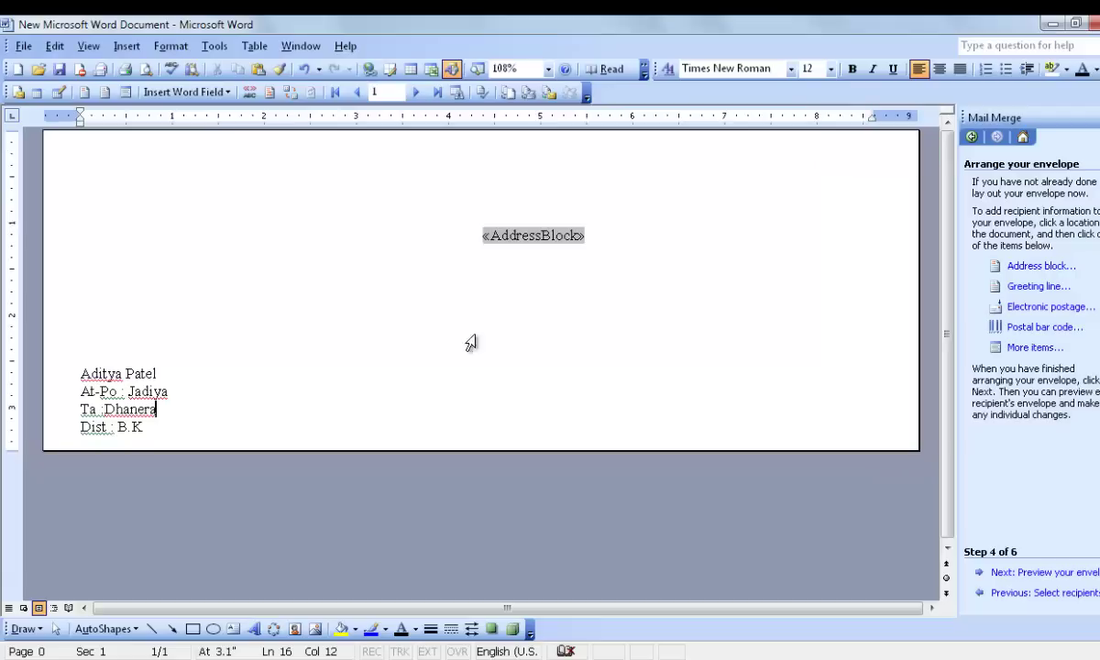
click(511, 237)
click(477, 184)
click(508, 94)
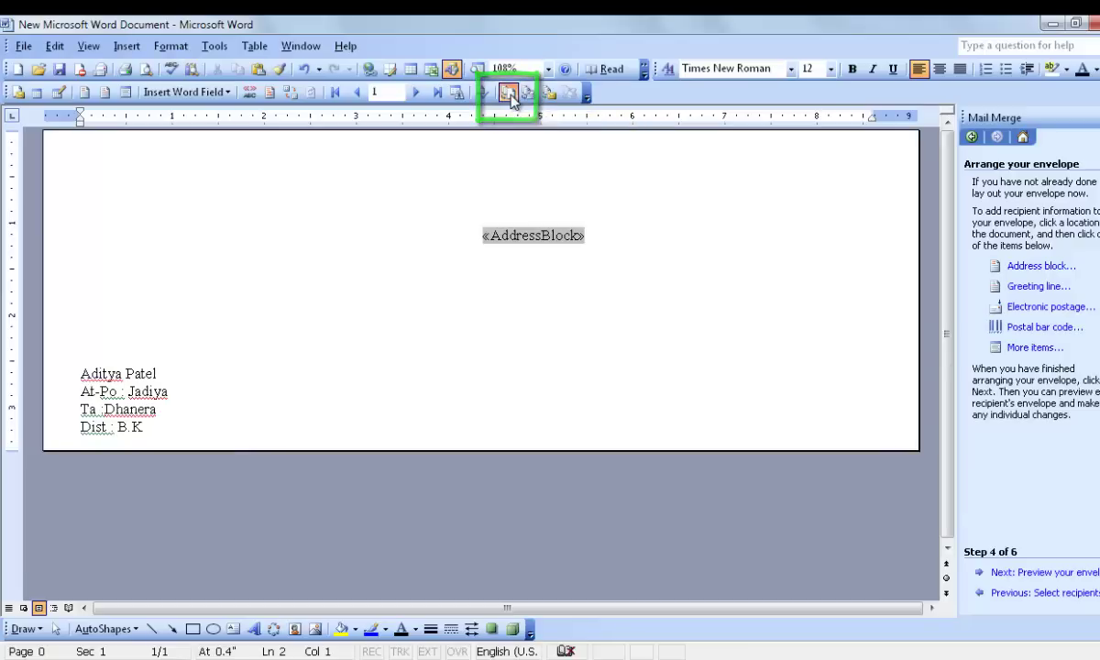
click(542, 383)
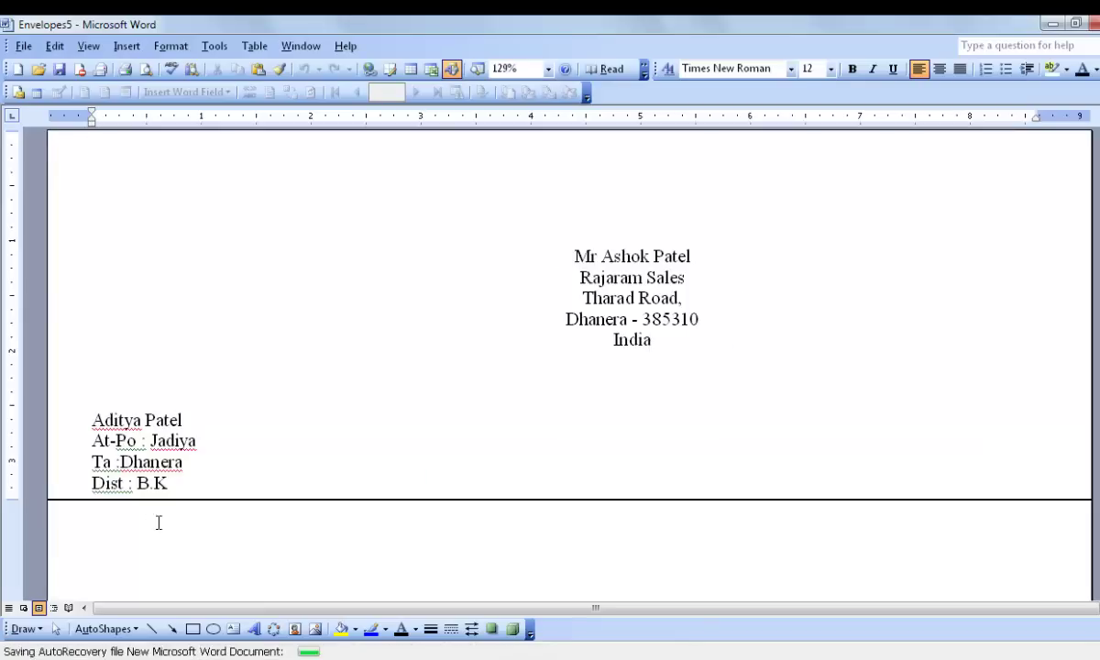
scroll(392, 373, down, 5)
scroll(645, 344, down, 3)
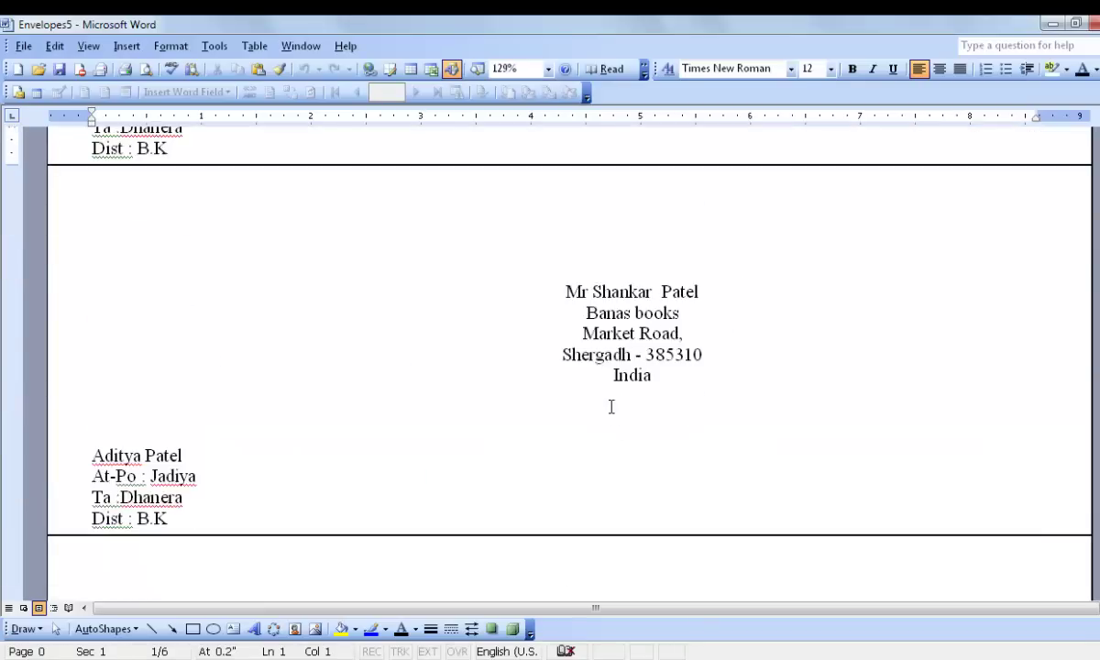
scroll(613, 405, down, 8)
scroll(623, 340, down, 3)
scroll(579, 436, down, 5)
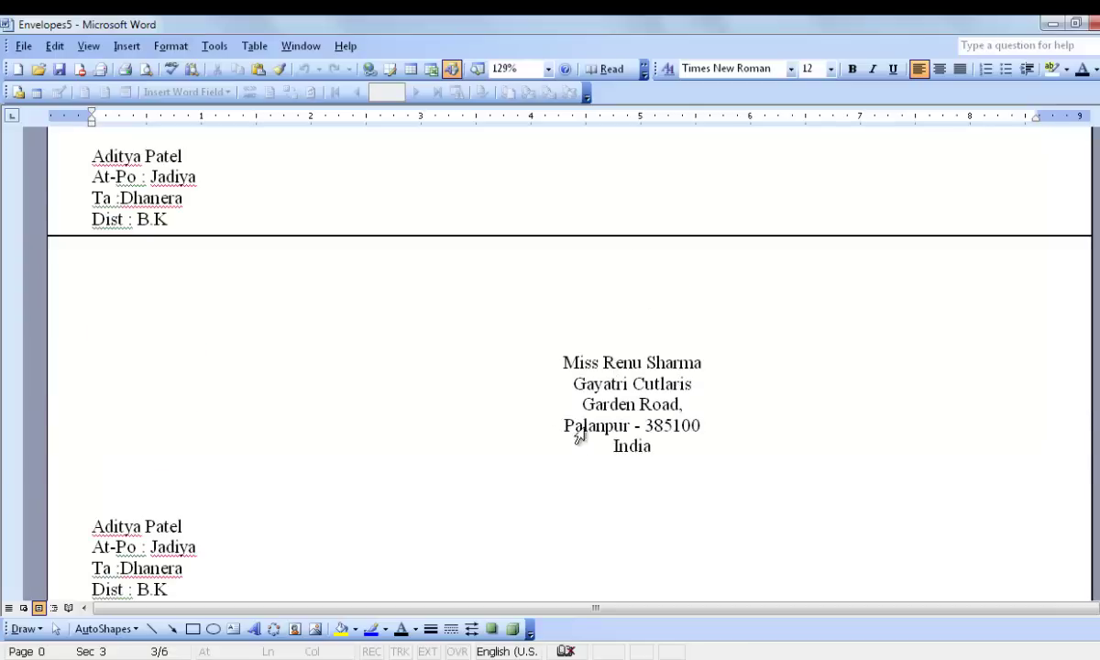
scroll(562, 401, down, 8)
scroll(557, 407, down, 3)
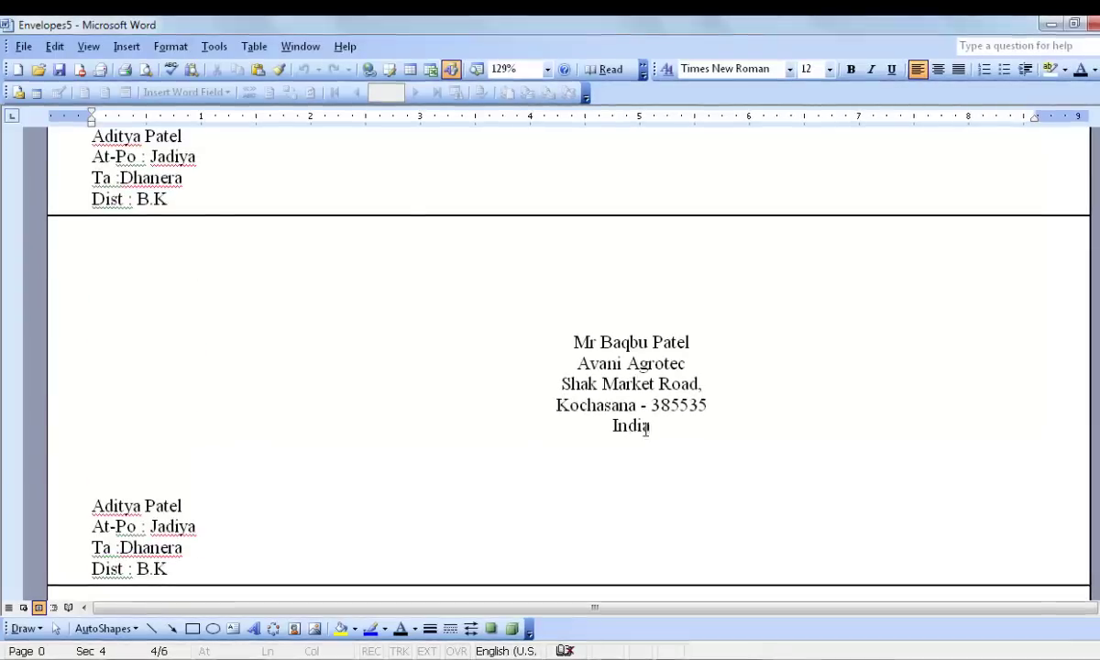
scroll(632, 408, down, 9)
scroll(629, 405, down, 1)
scroll(628, 404, up, 9)
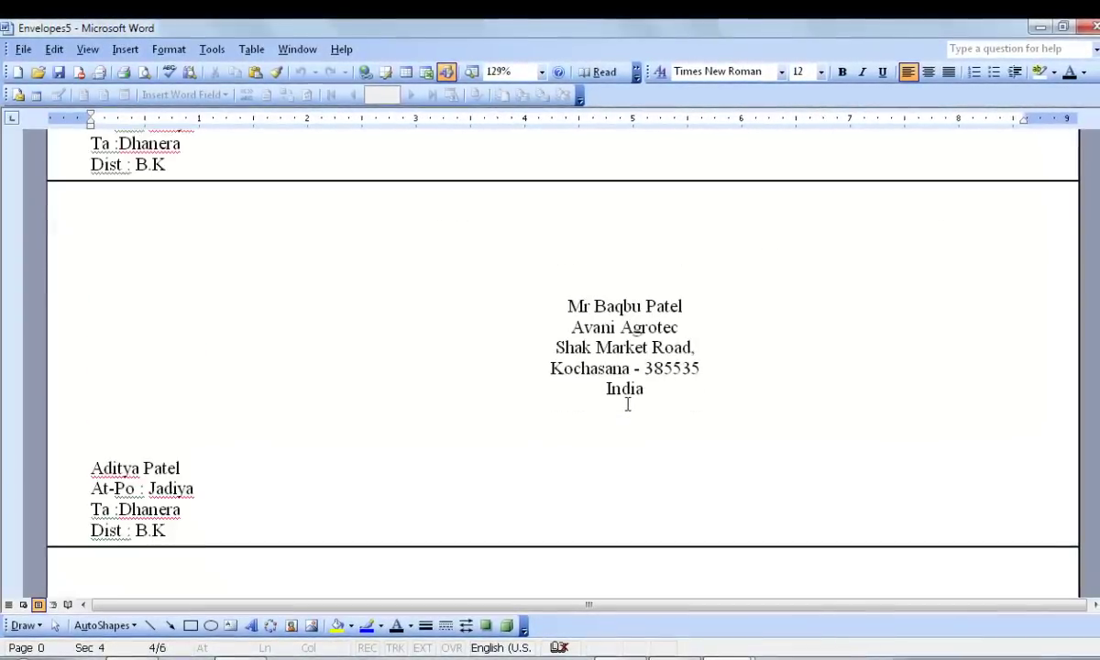
scroll(627, 404, up, 8)
scroll(626, 403, up, 15)
scroll(568, 275, up, 12)
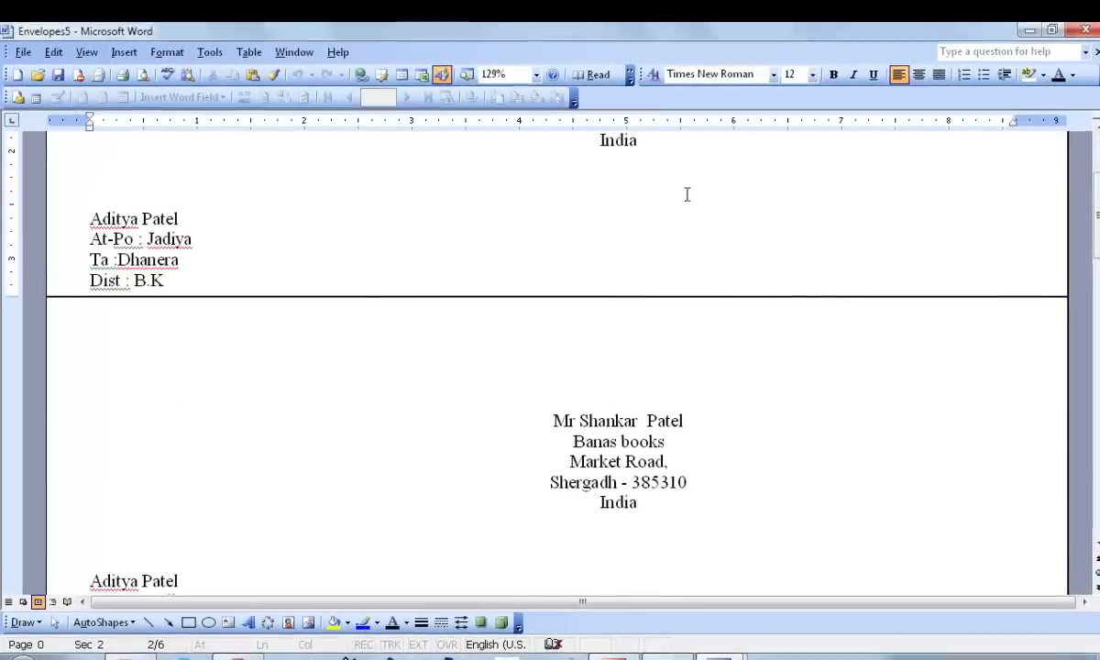
click(1083, 30)
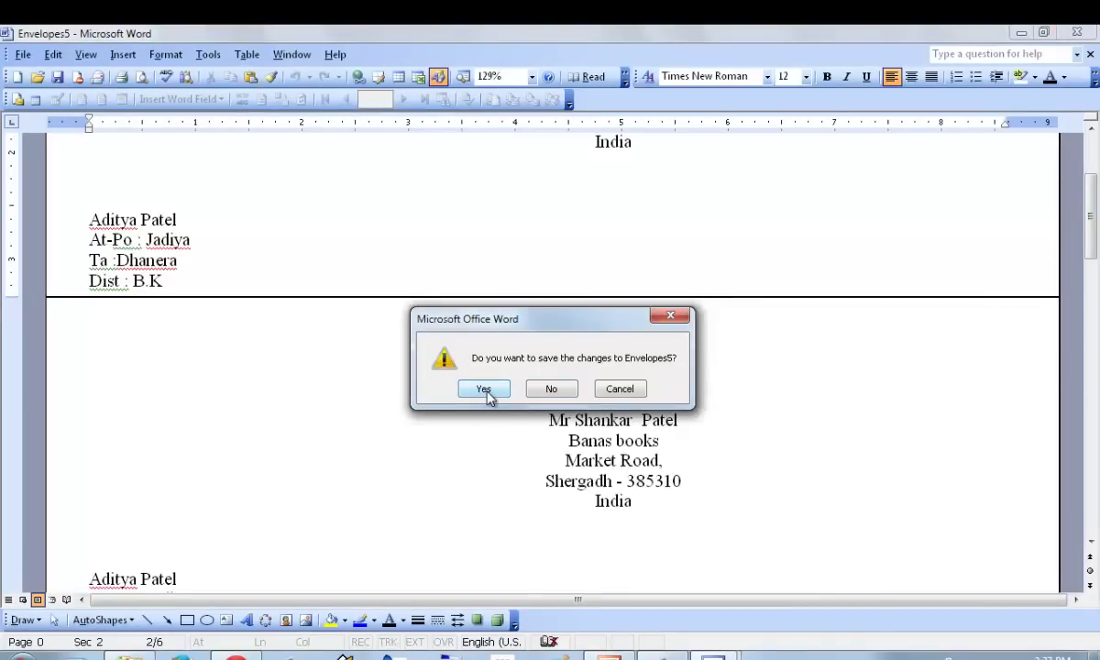
click(551, 390)
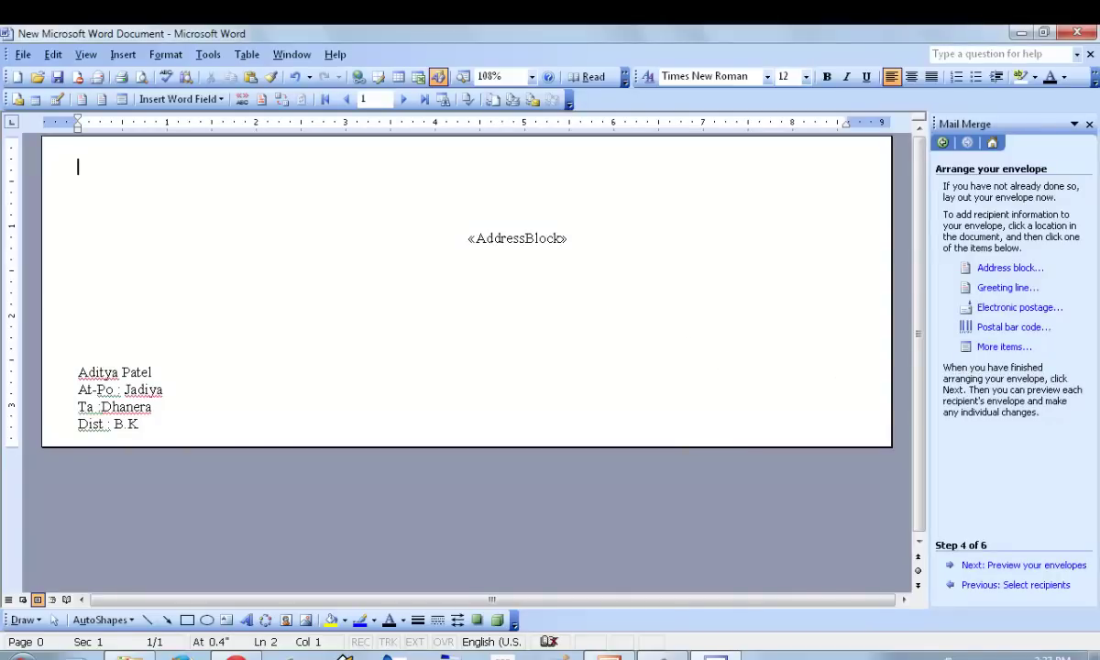
Step: Preview the envelopes, then merge all recipients into a new editable document
click(981, 566)
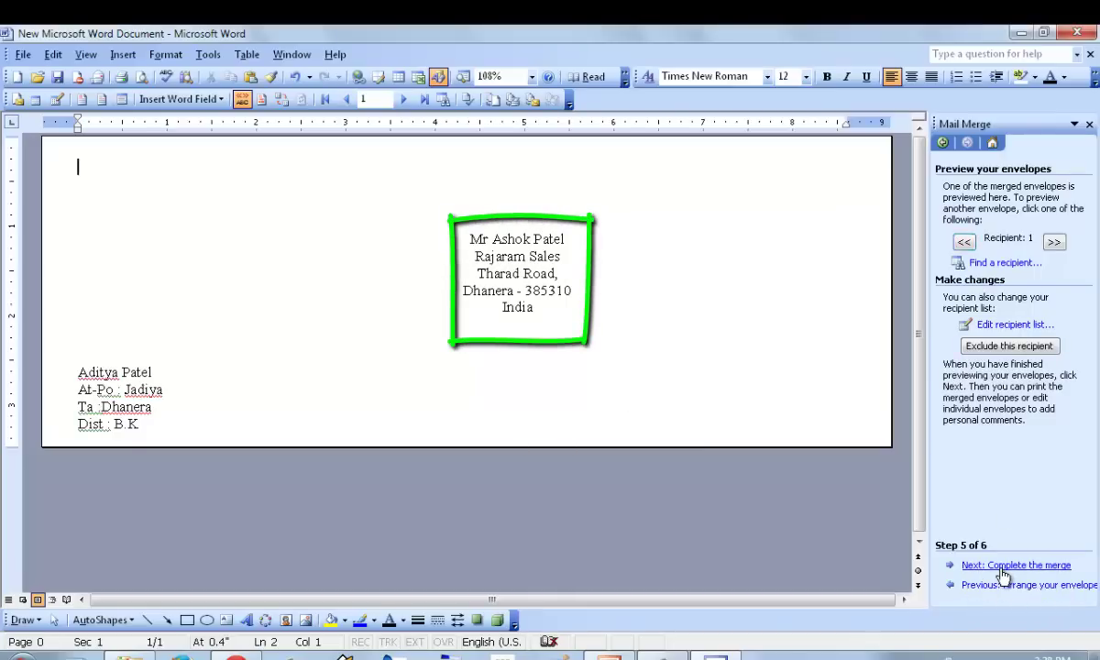
click(1002, 572)
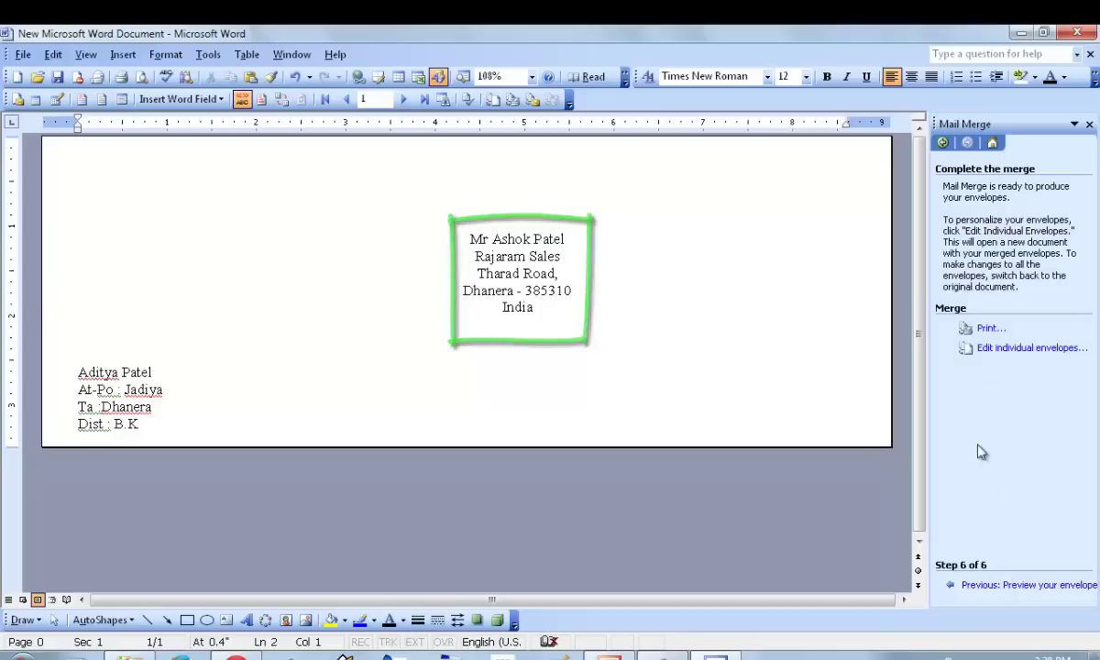
click(1012, 354)
click(543, 376)
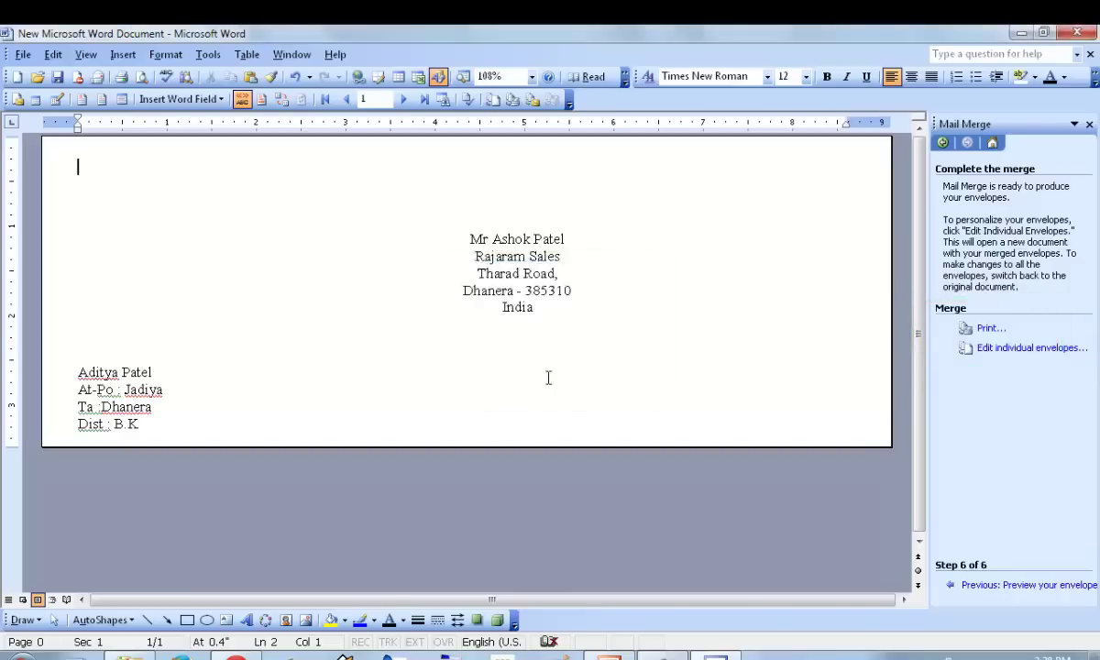
scroll(561, 380, down, 5)
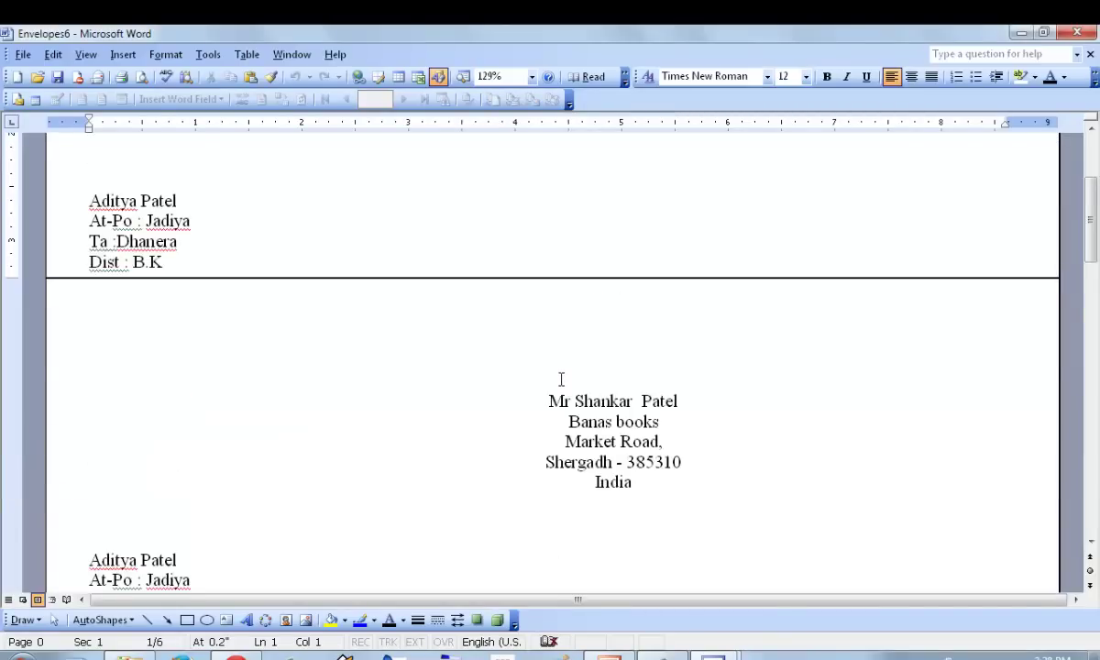
scroll(560, 379, down, 5)
scroll(561, 379, down, 5)
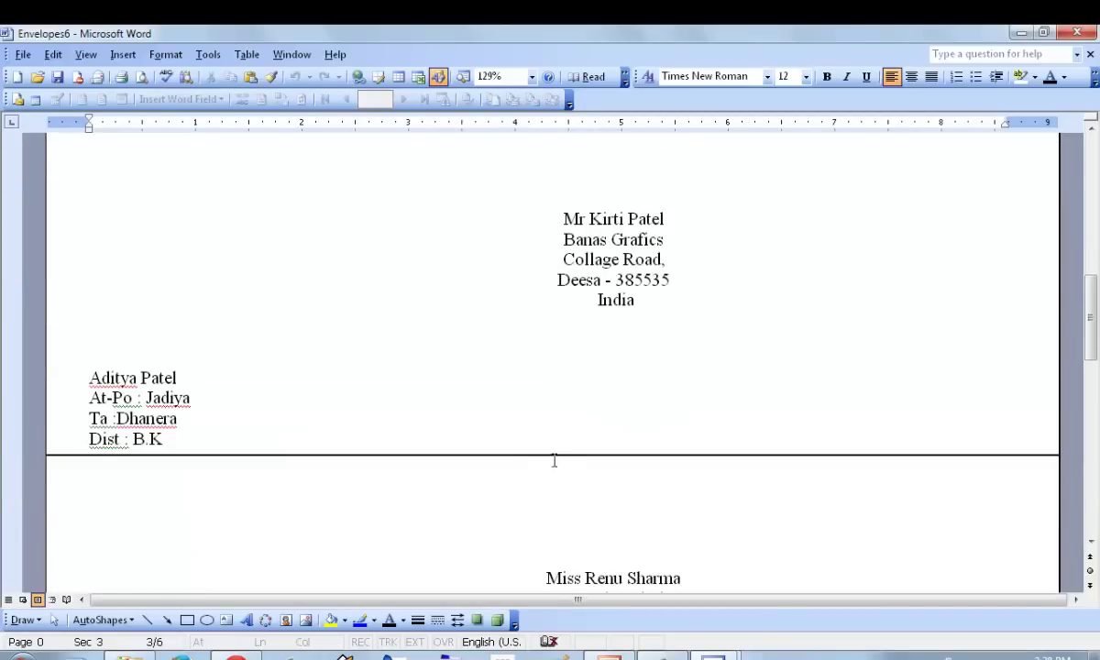
scroll(546, 448, down, 1)
scroll(545, 447, down, 4)
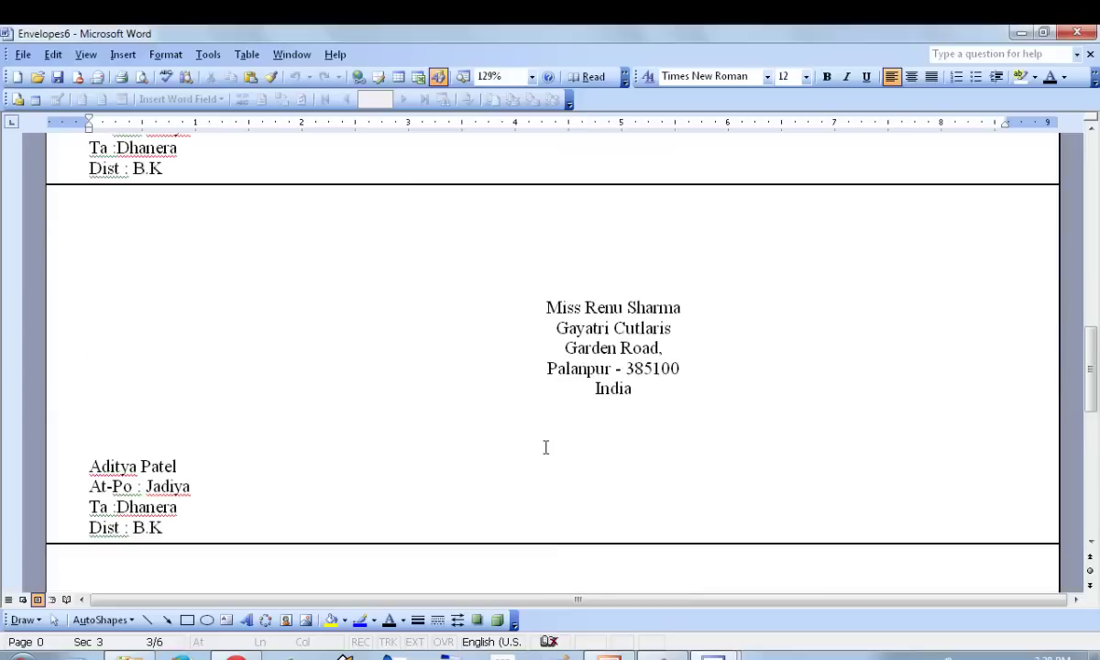
scroll(545, 447, up, 7)
scroll(546, 447, up, 9)
scroll(547, 447, up, 3)
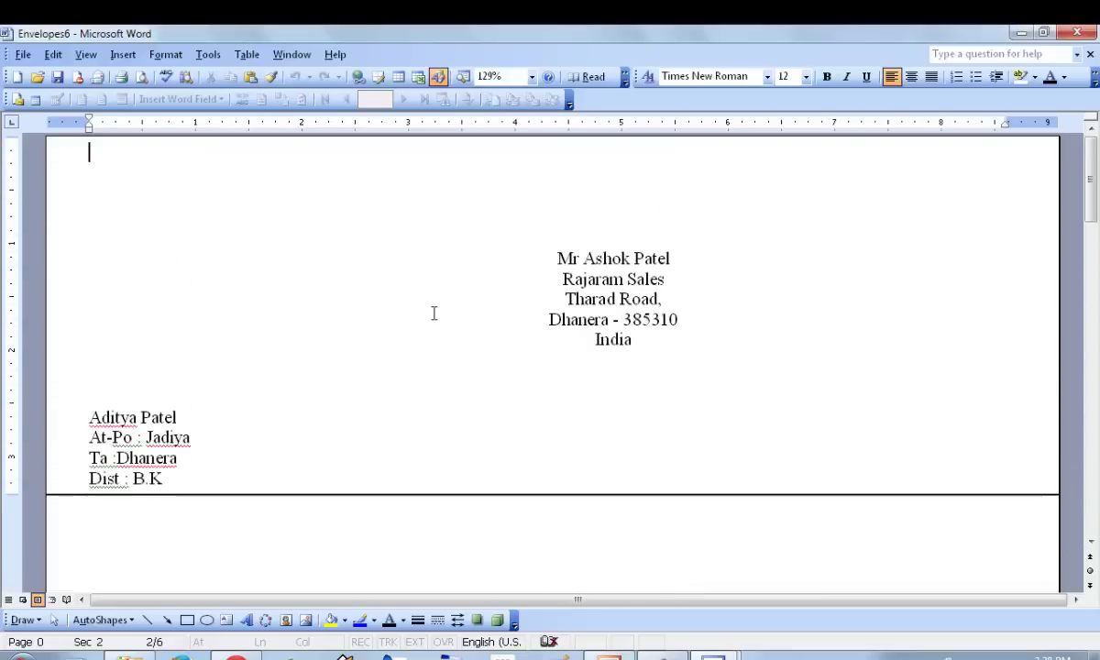
Step: In File > Save As, browse into the numbered folder on the Desktop
click(24, 55)
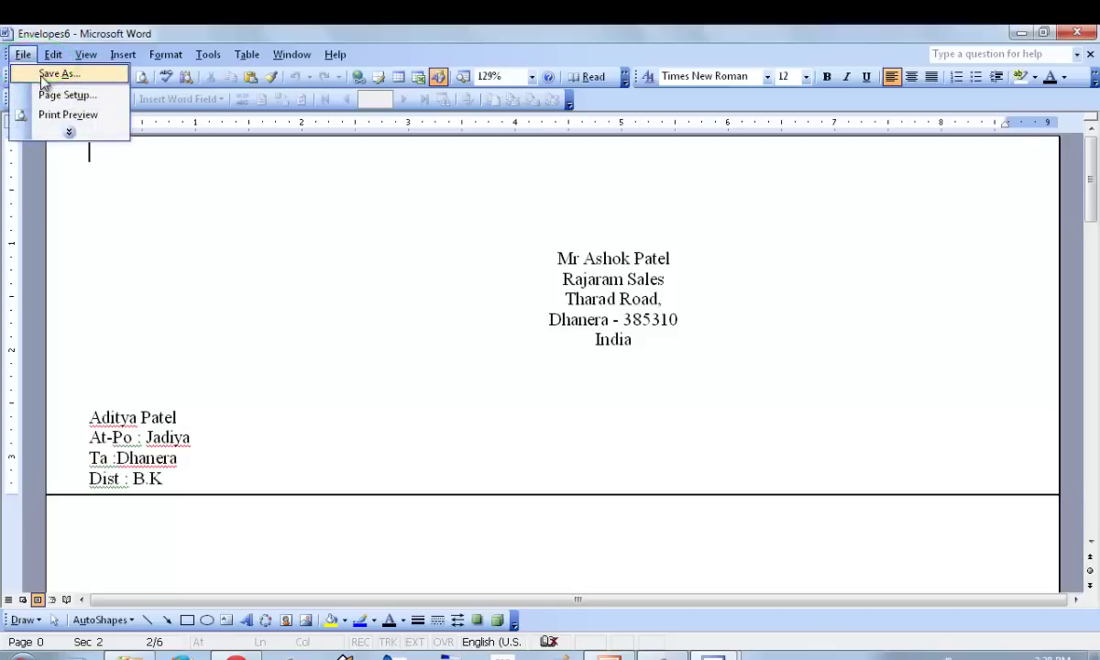
click(53, 73)
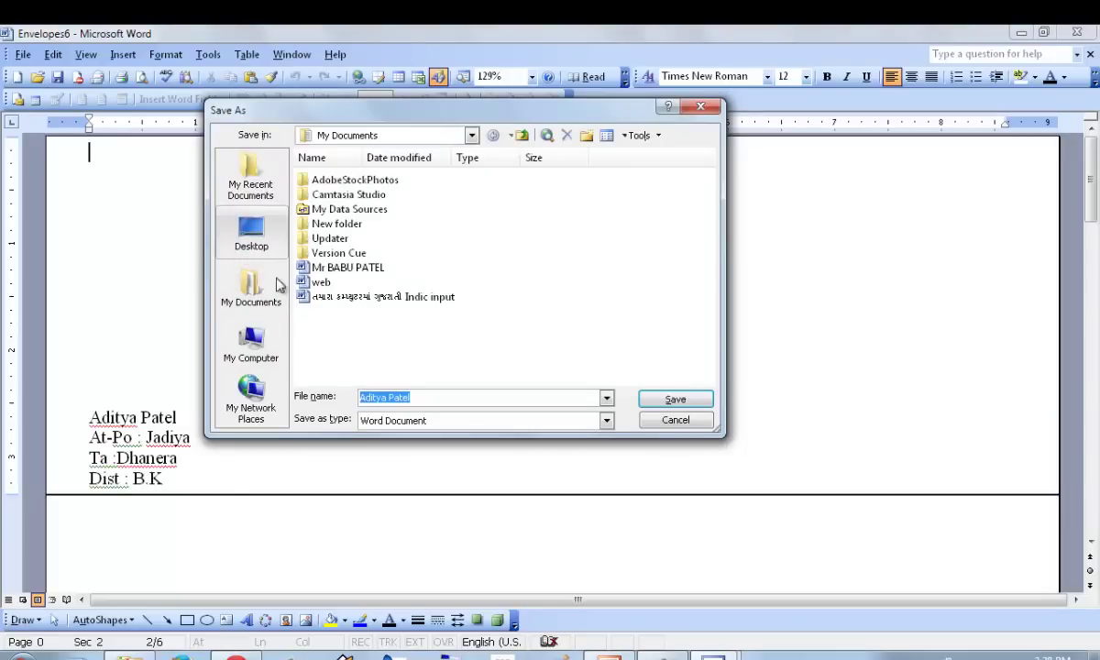
click(252, 236)
click(326, 240)
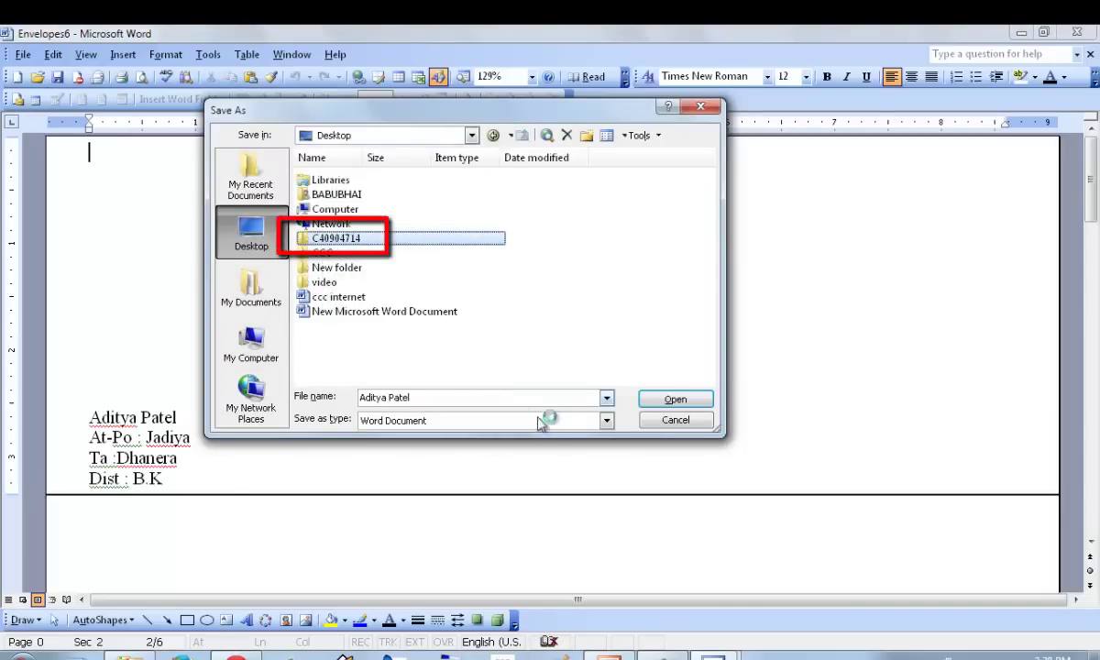
click(665, 399)
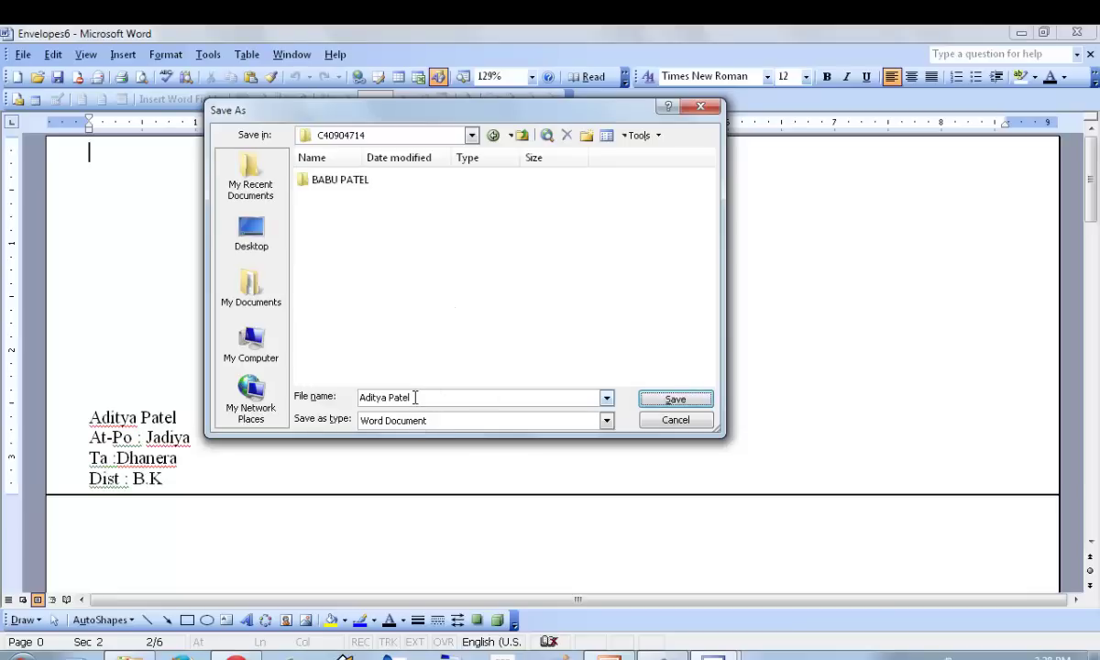
Step: Save the merged document there under the file name 'envelopes'
drag(415, 397, 338, 396)
text(envelopes)
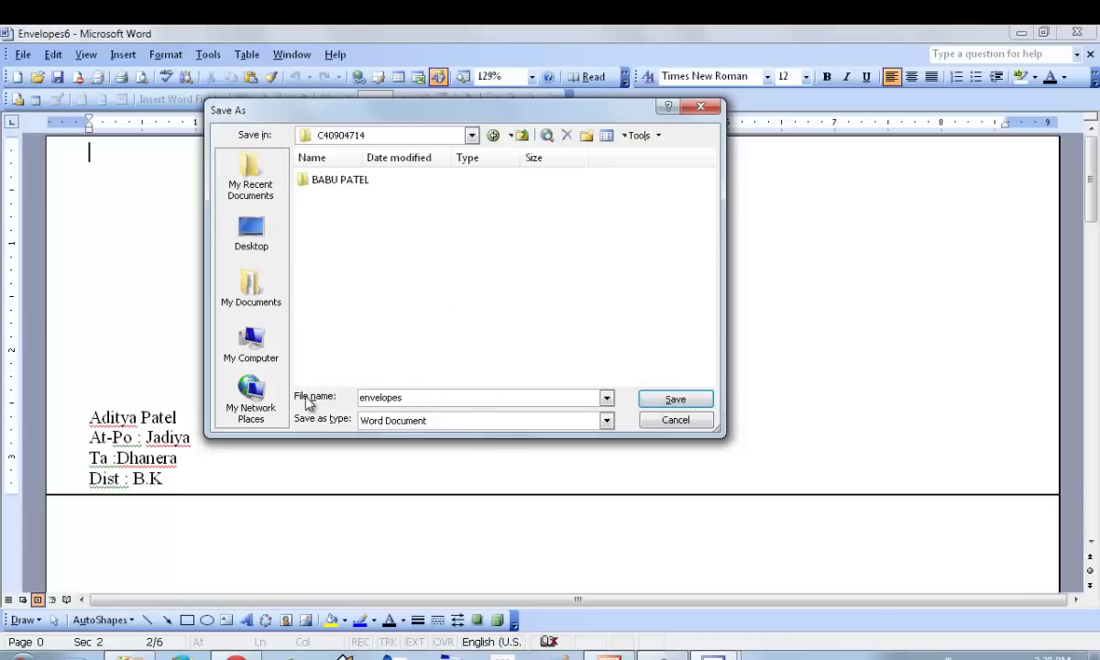
click(672, 399)
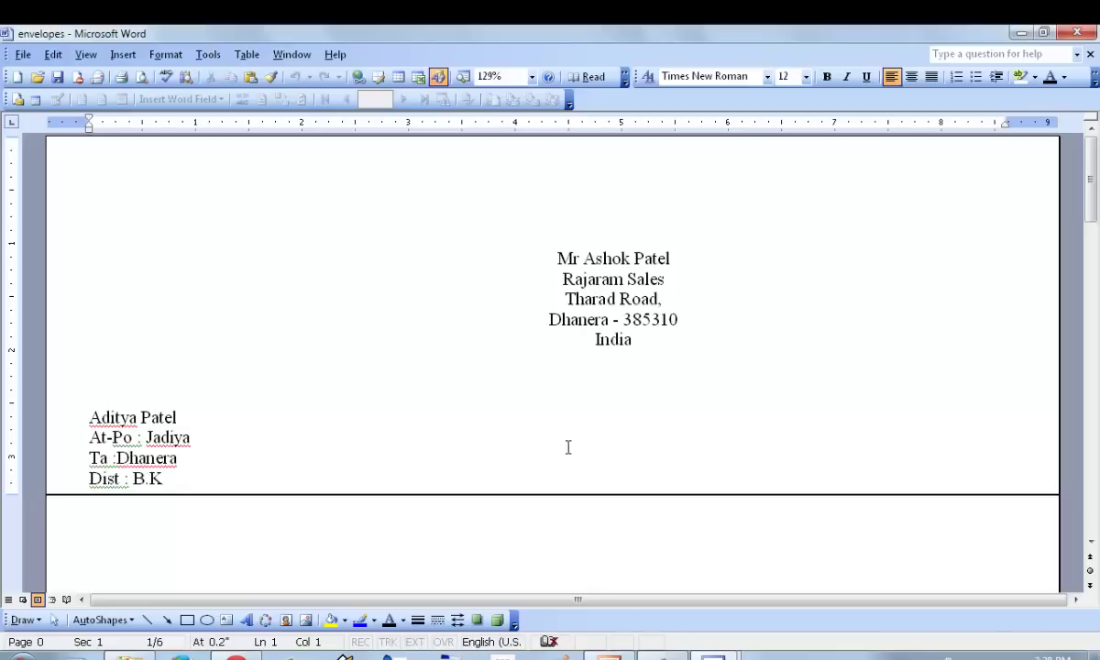
scroll(567, 446, down, 5)
scroll(568, 447, up, 5)
scroll(562, 454, down, 5)
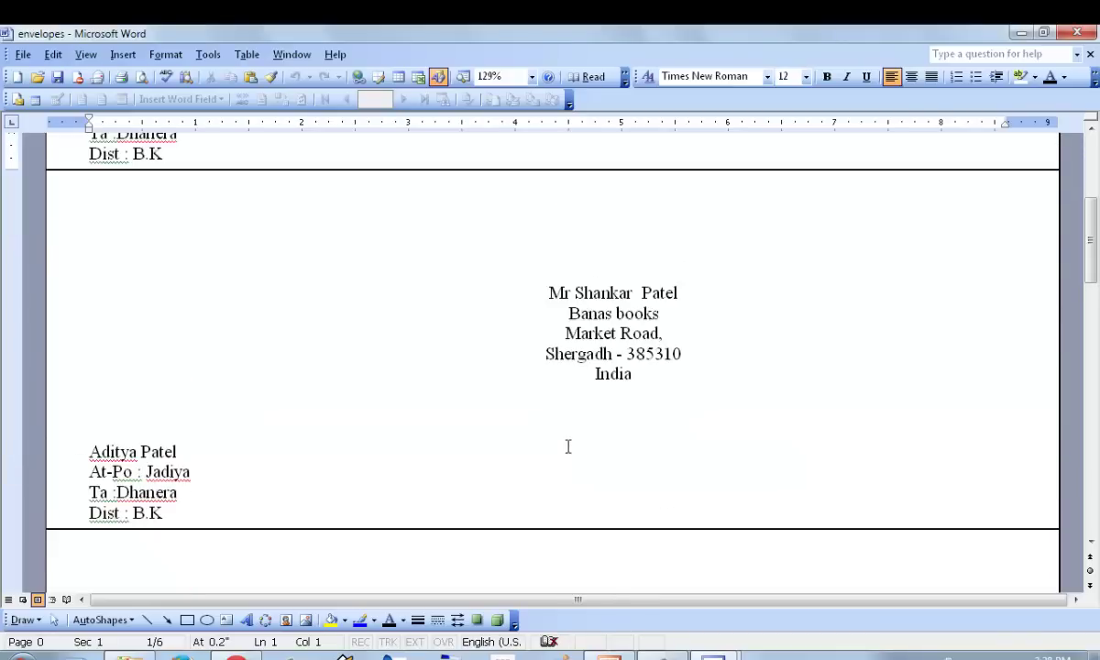
scroll(567, 445, down, 5)
scroll(568, 447, down, 5)
scroll(568, 447, up, 5)
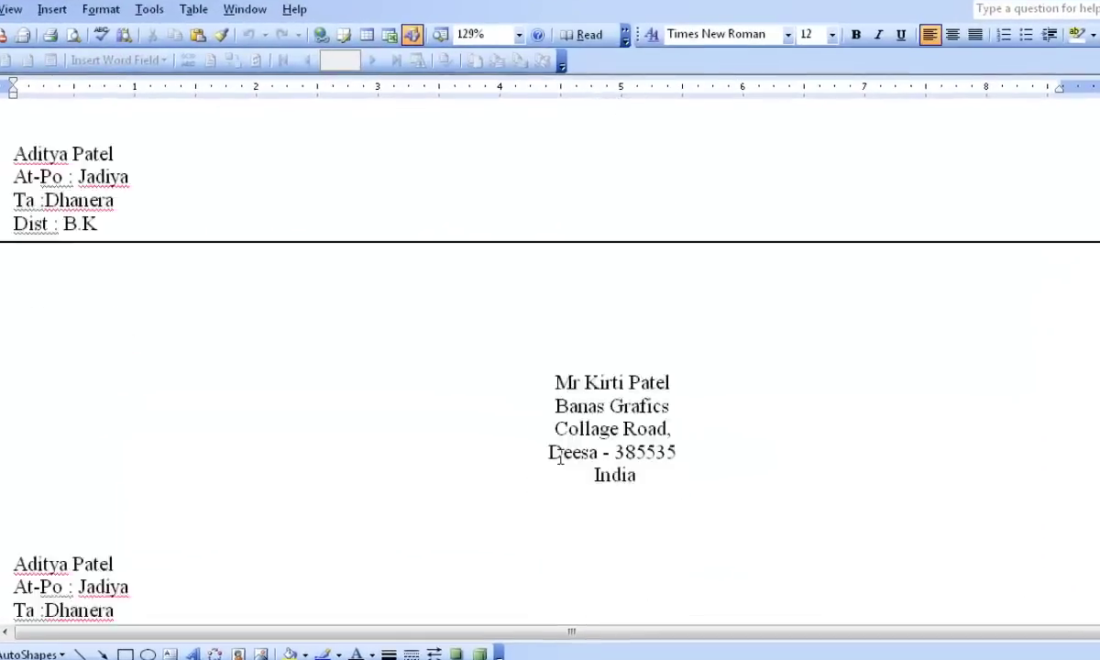
scroll(567, 446, up, 5)
scroll(567, 446, up, 5)
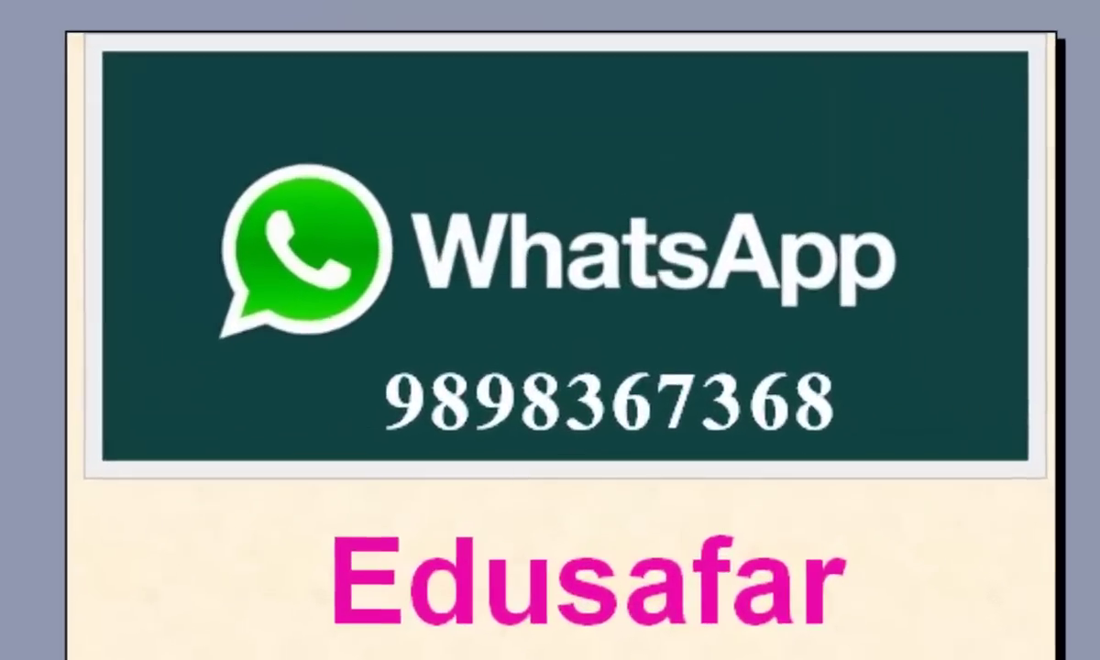